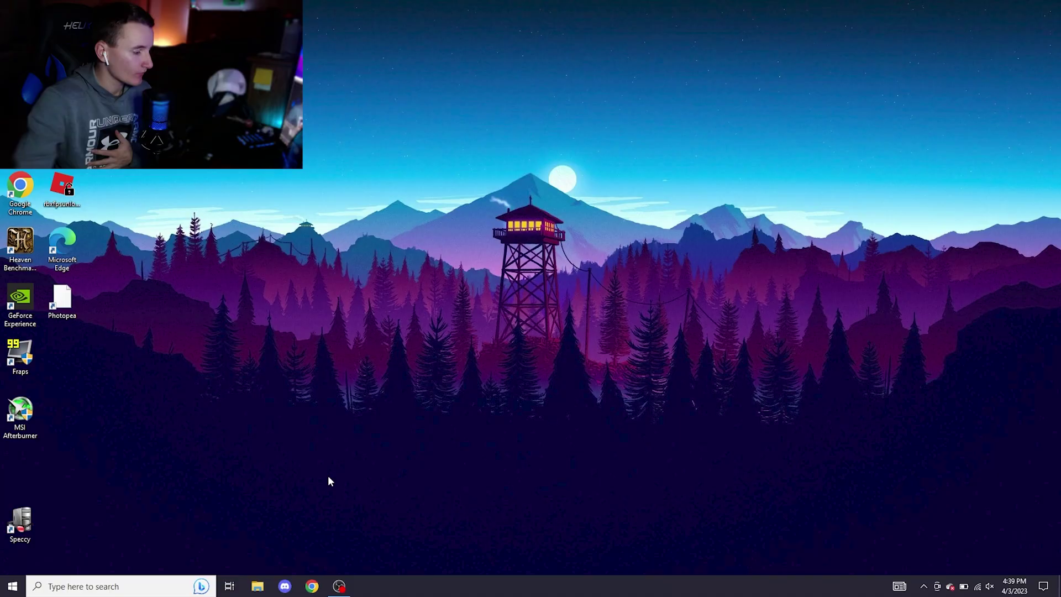
Run Check for updates on the Update & Security page of Settings
left_click(12, 586)
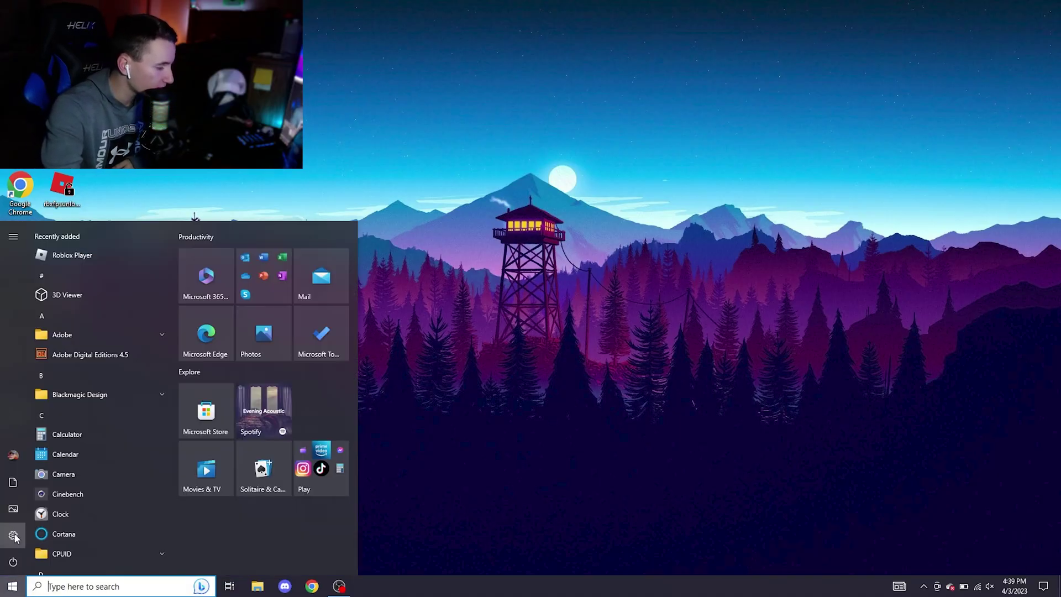
left_click(13, 536)
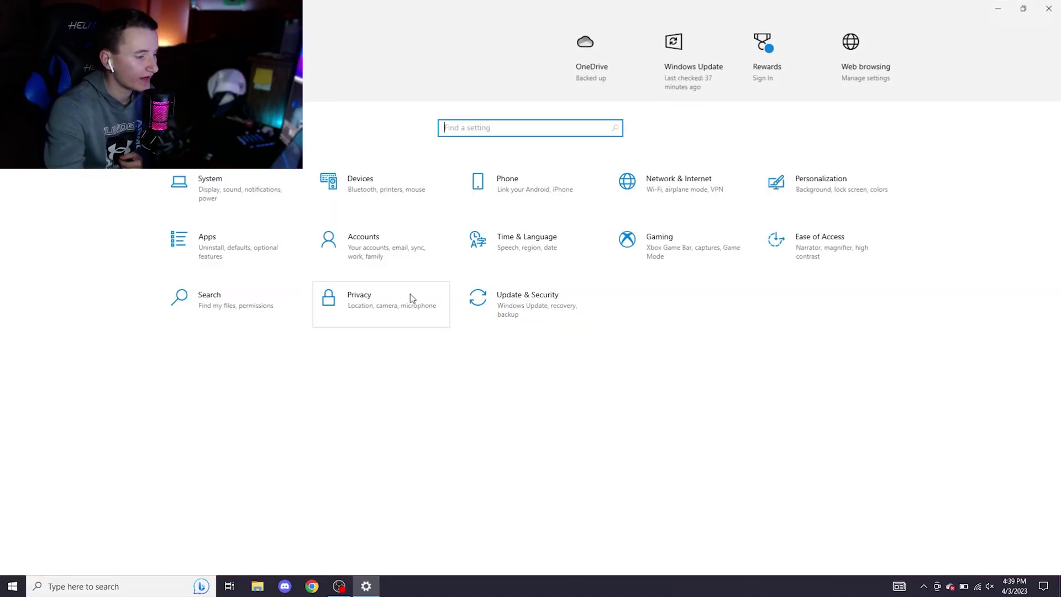
left_click(536, 313)
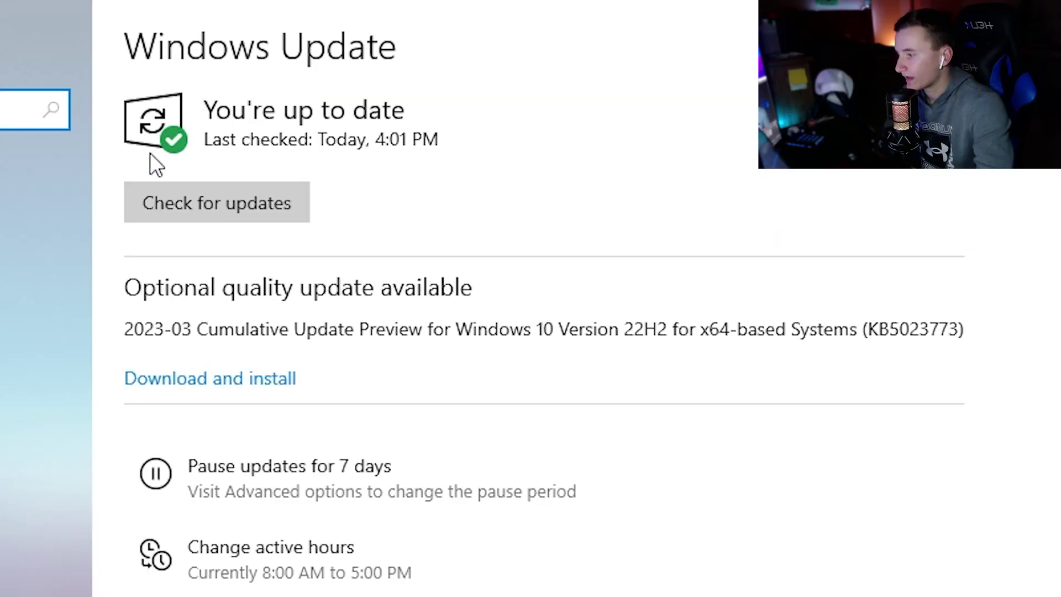
left_click(271, 213)
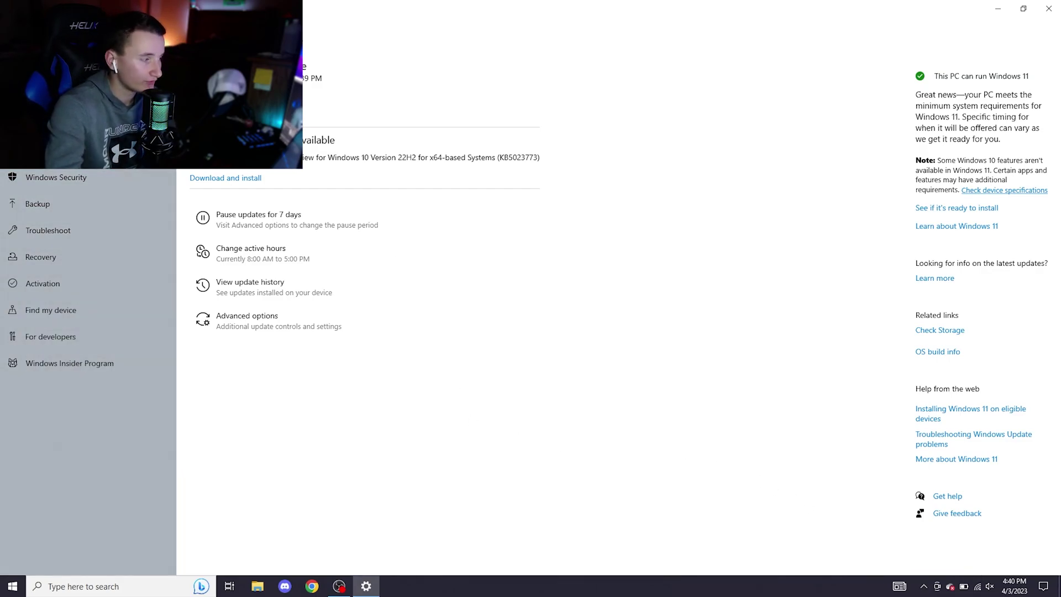
Visit the Game Mode and Xbox Game Bar pages, then dismiss the Alt+Z GeForce overlay
left_click(36, 39)
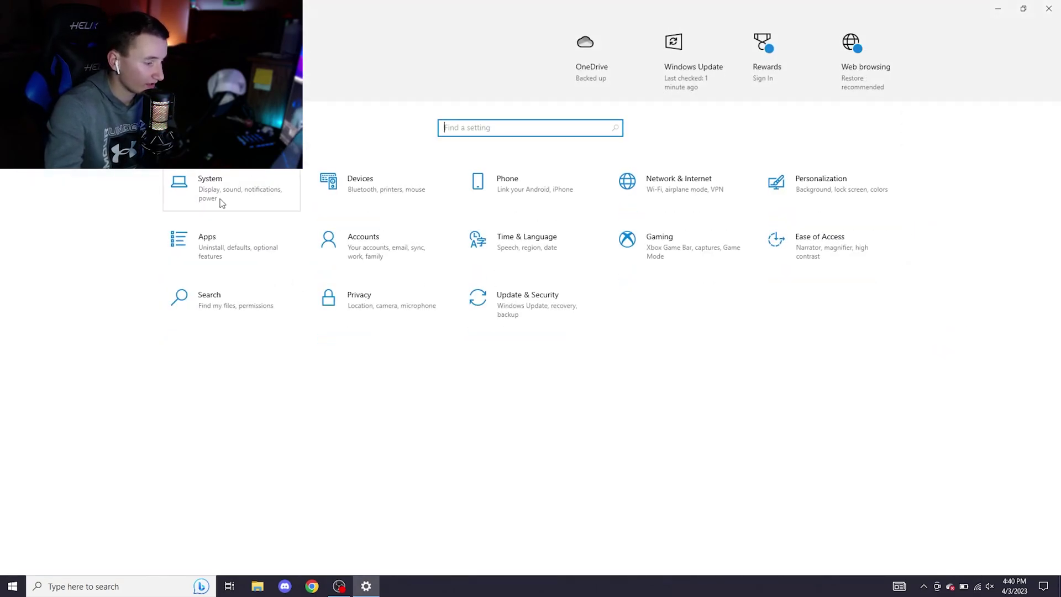
left_click(659, 267)
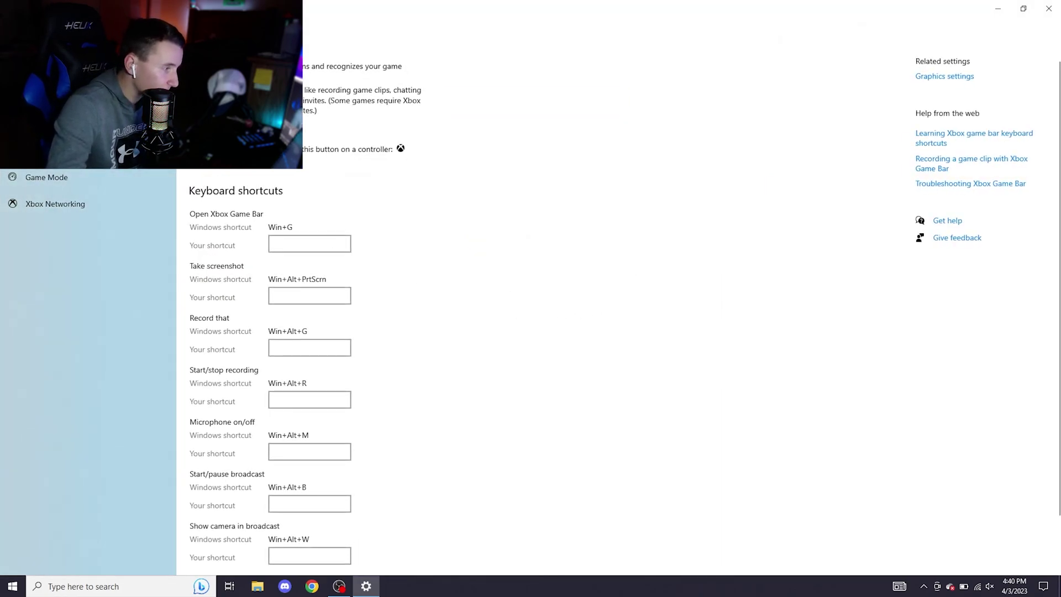
left_click(46, 177)
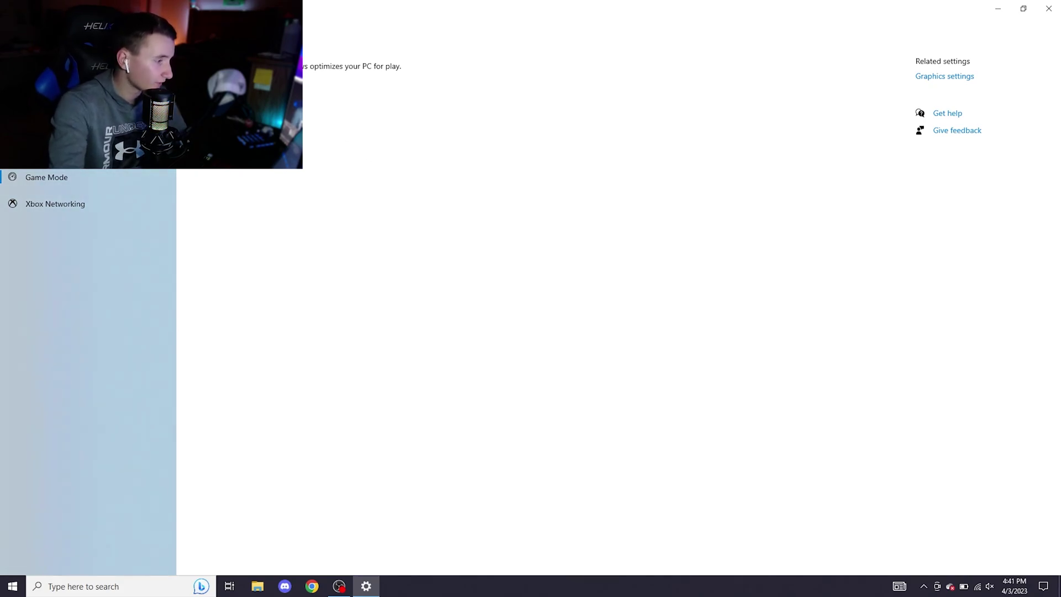
left_click(148, 123)
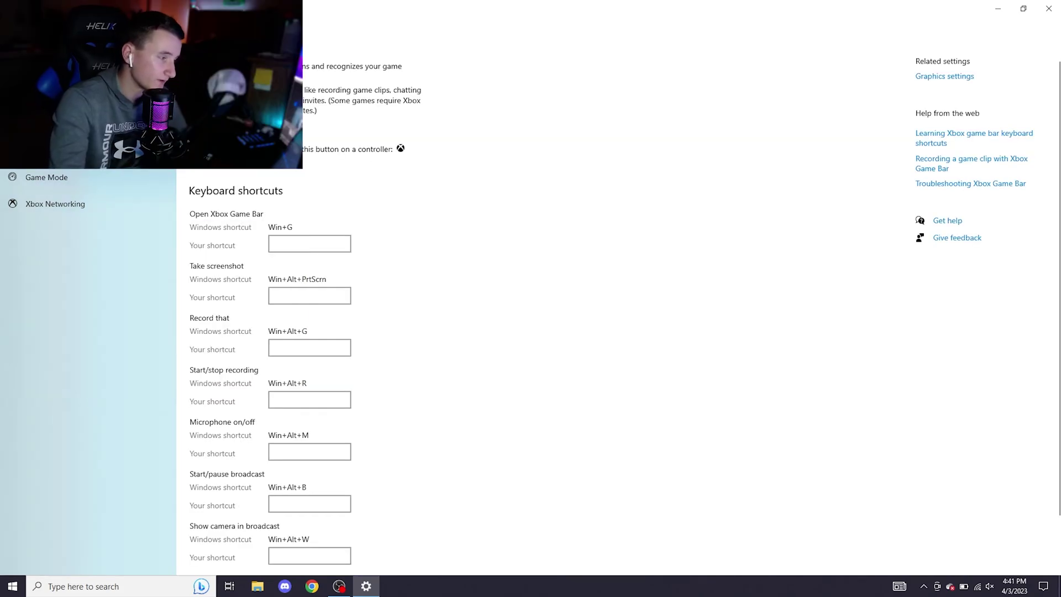
key("alt+z")
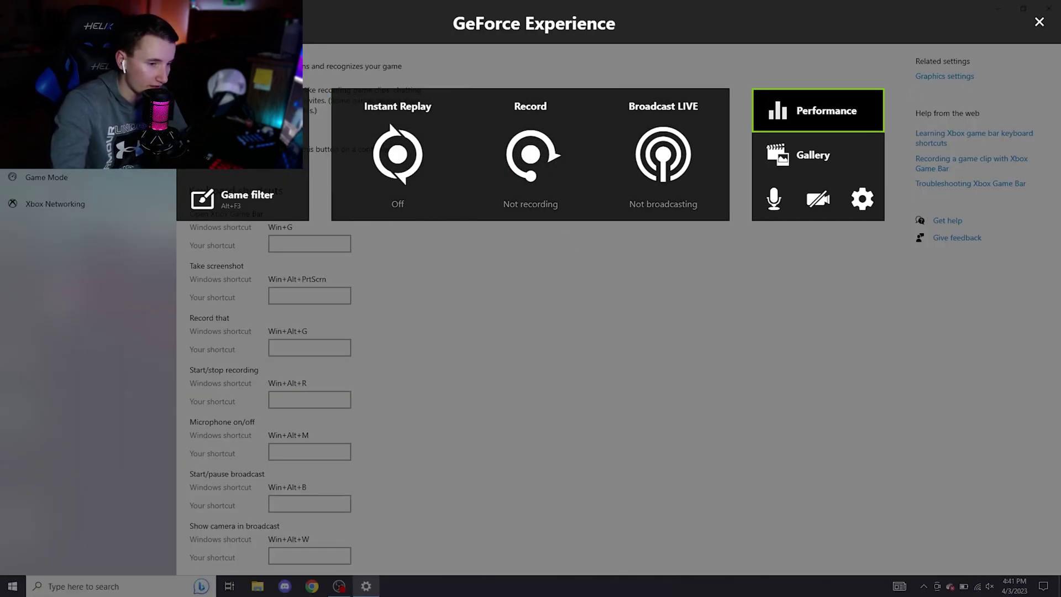
left_click(1038, 22)
Search 'Background' to reach Background apps and scroll through, confirming every app is Off
key("alt+Left")
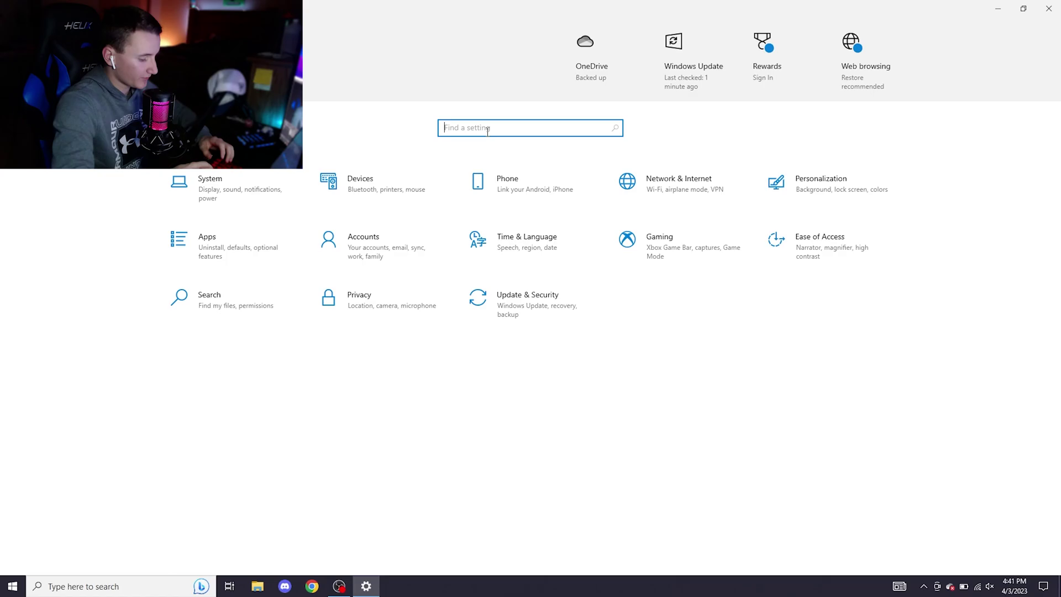
type("Background")
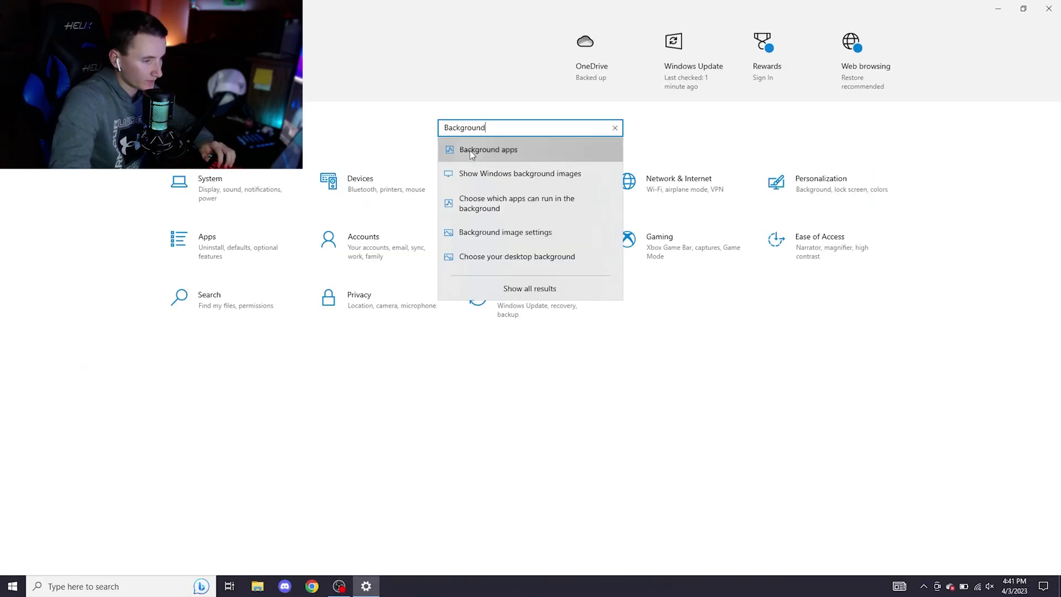
key("Return")
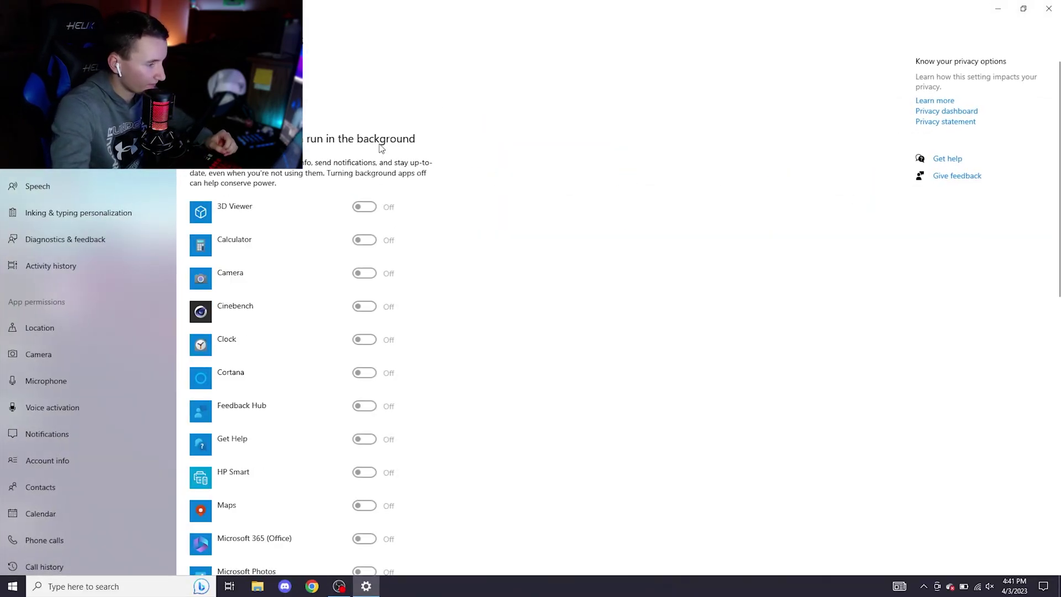
scroll(338, 195, "down", 1)
scroll(336, 193, "down", 10)
scroll(332, 197, "up", 11)
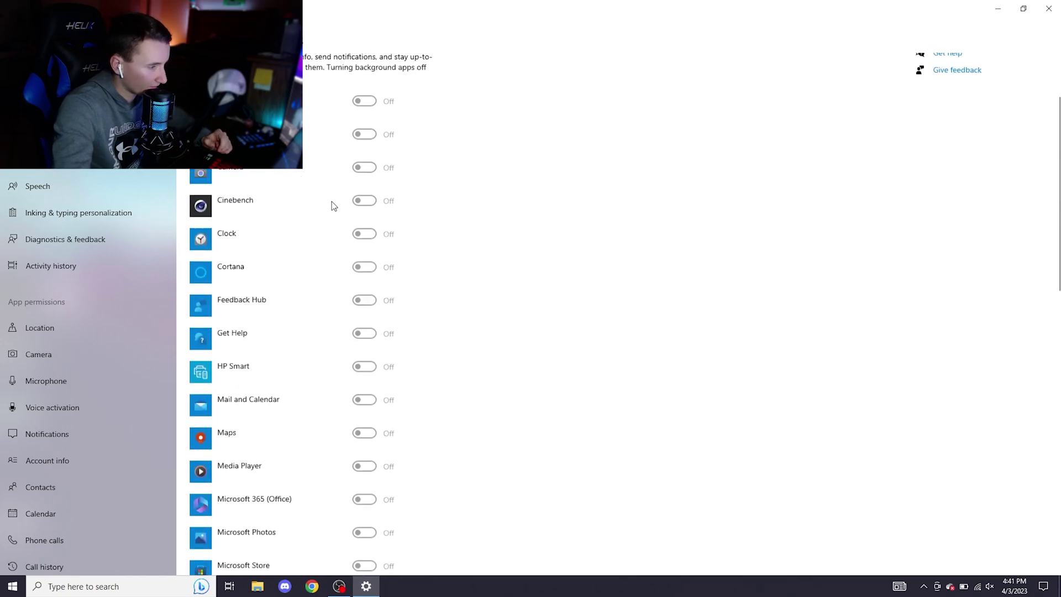
scroll(333, 206, "down", 5)
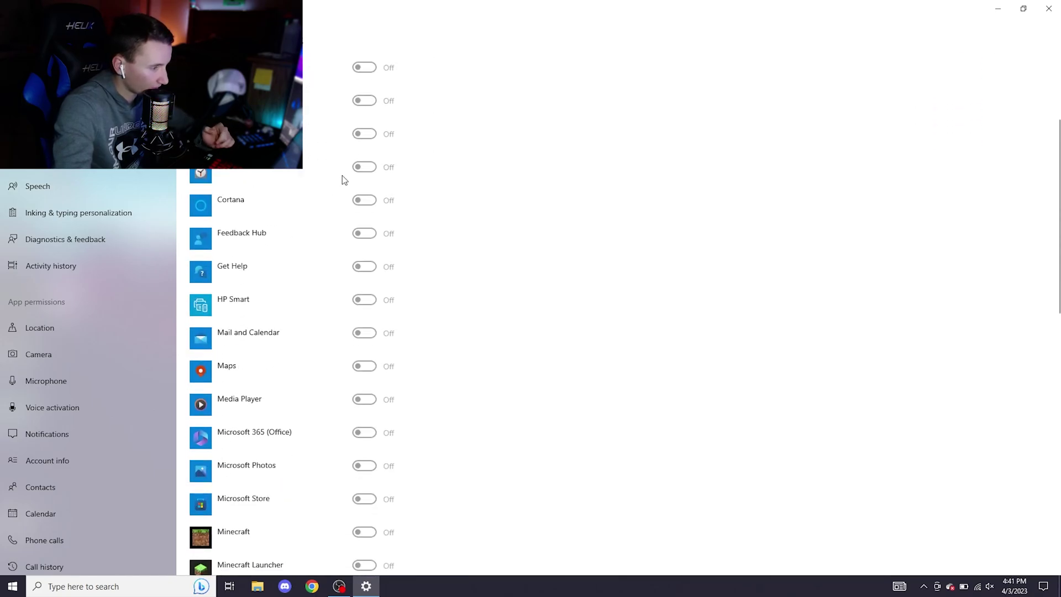
scroll(341, 367, "down", 10)
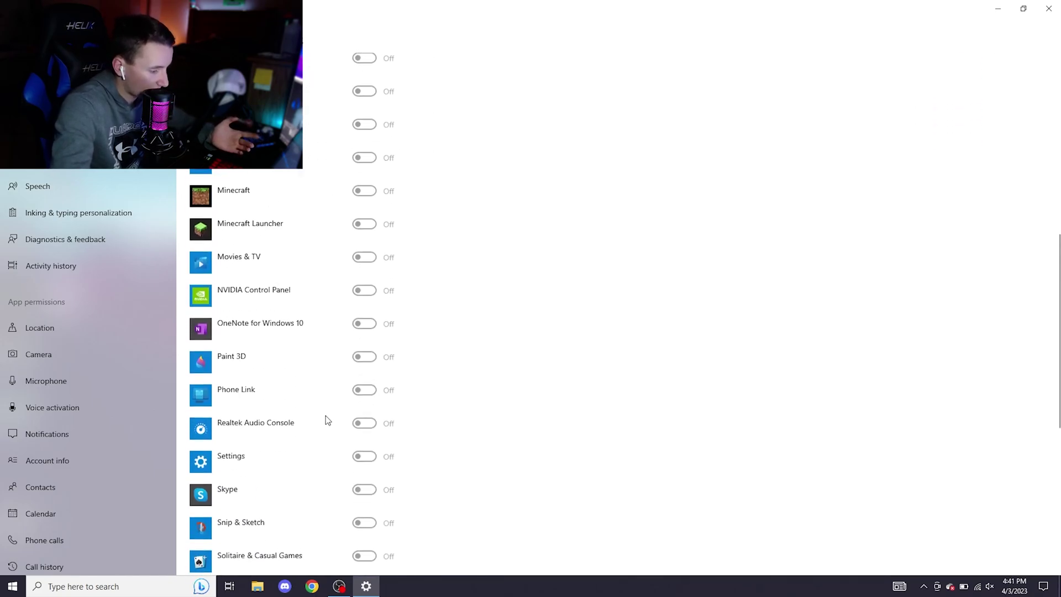
scroll(327, 411, "up", 15)
scroll(258, 272, "down", 15)
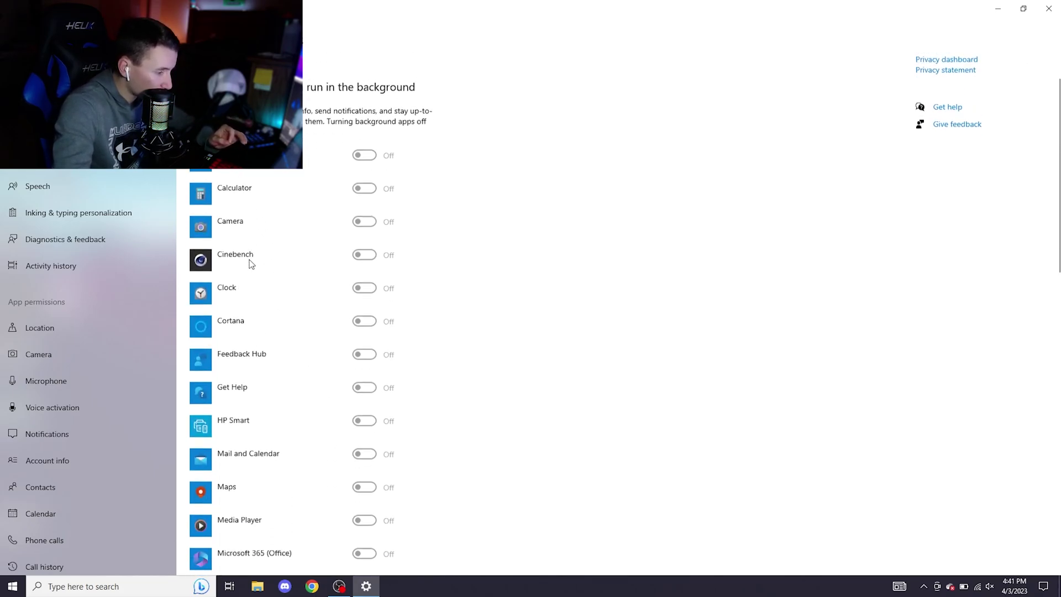
scroll(250, 269, "down", 12)
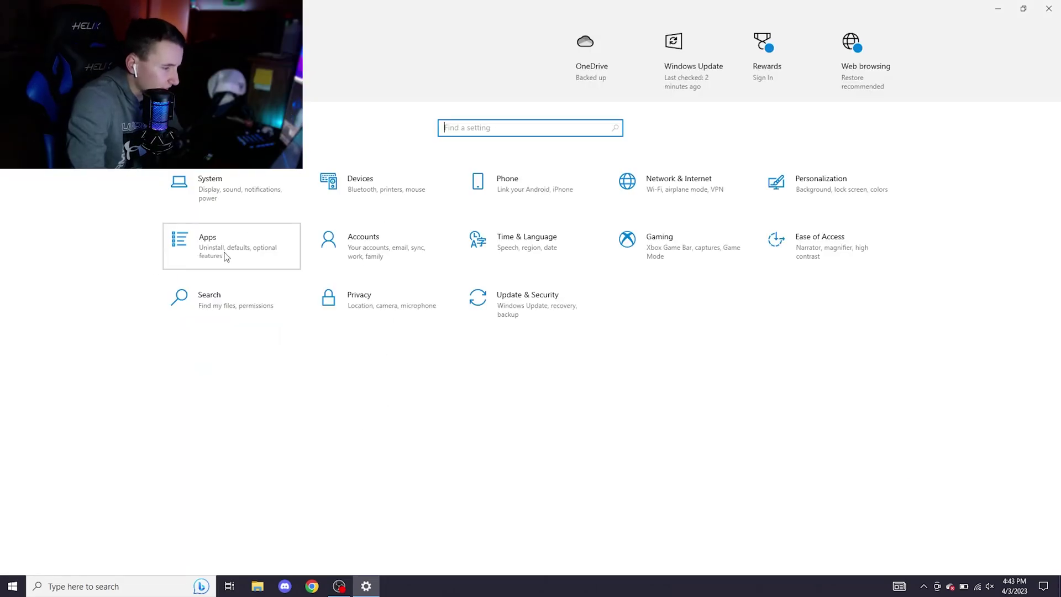
Open Apps & features and scroll through the installed apps list
left_click(226, 257)
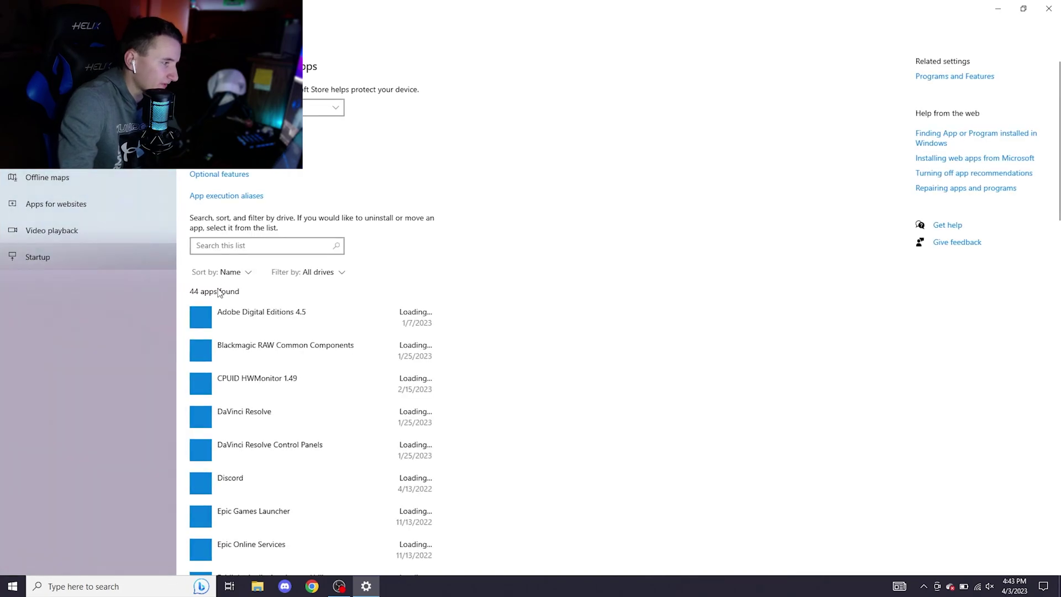
scroll(406, 362, "down", 2)
scroll(345, 274, "down", 5)
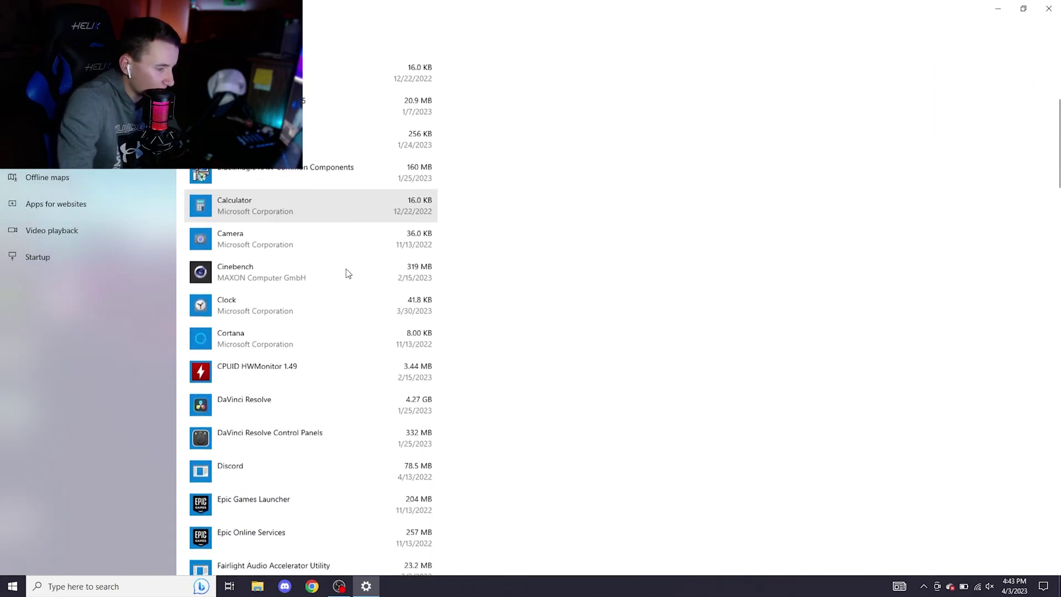
scroll(346, 273, "down", 4)
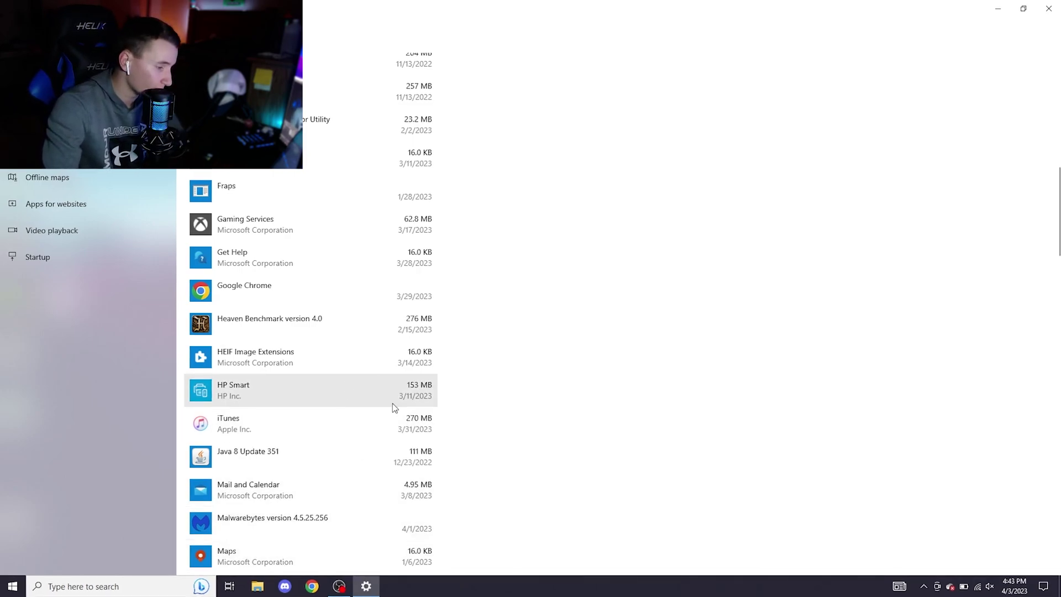
scroll(383, 406, "down", 3)
scroll(332, 409, "down", 16)
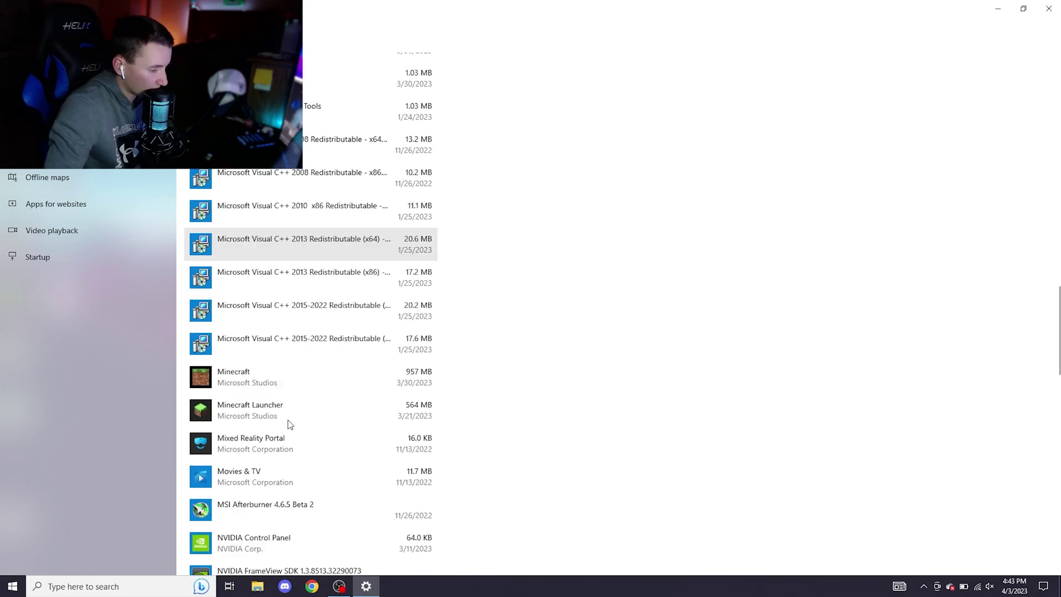
scroll(279, 406, "down", 6)
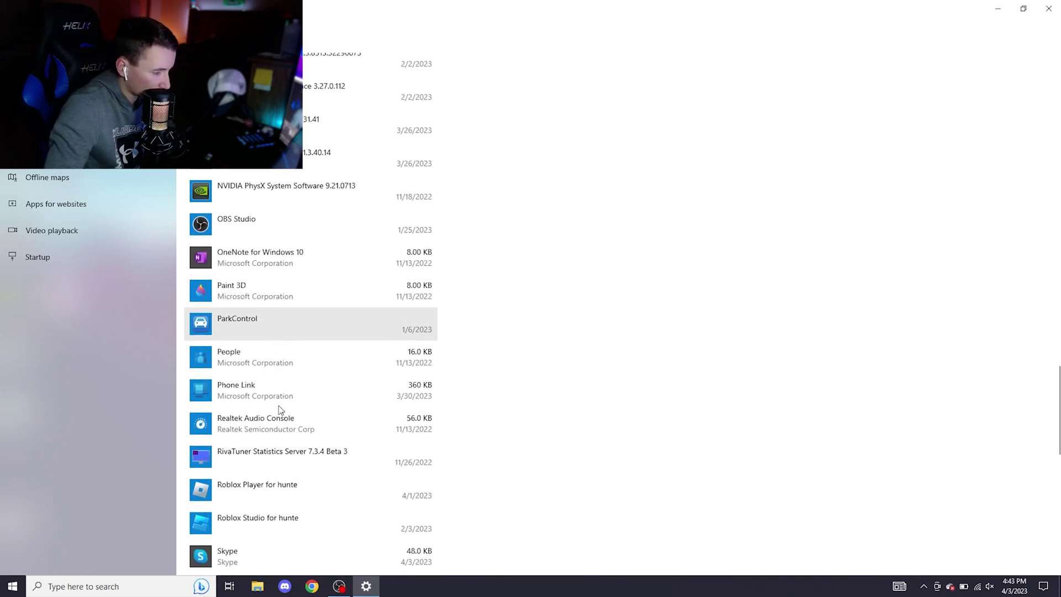
Expand the Roblox Studio and Skype entries and choose Uninstall for Skype
left_click(299, 273)
left_click(359, 330)
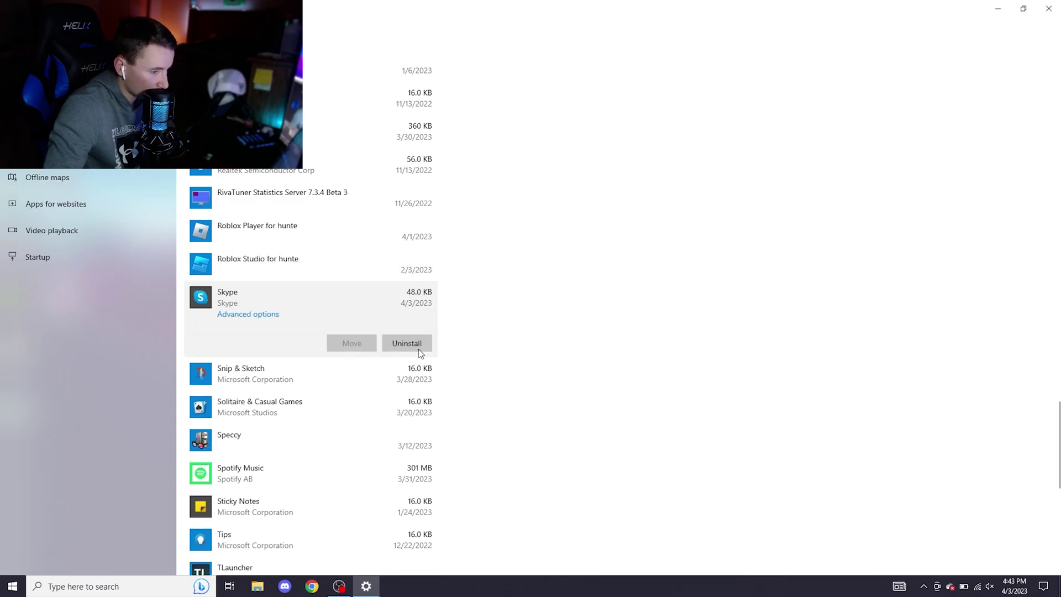
left_click(408, 343)
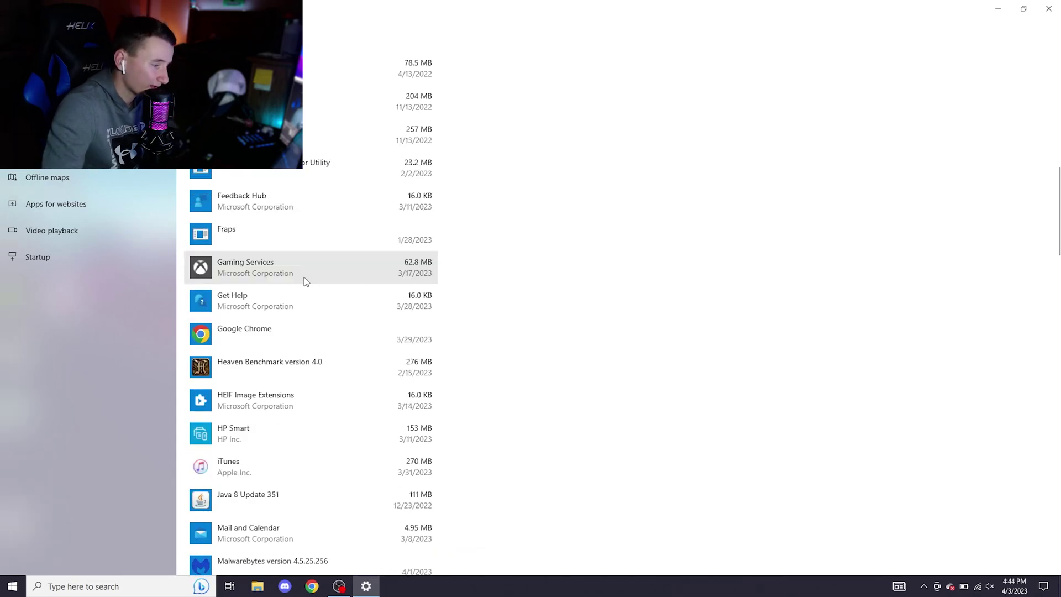
Scroll through the remainder of the 87 installed apps
scroll(314, 275, "down", 3)
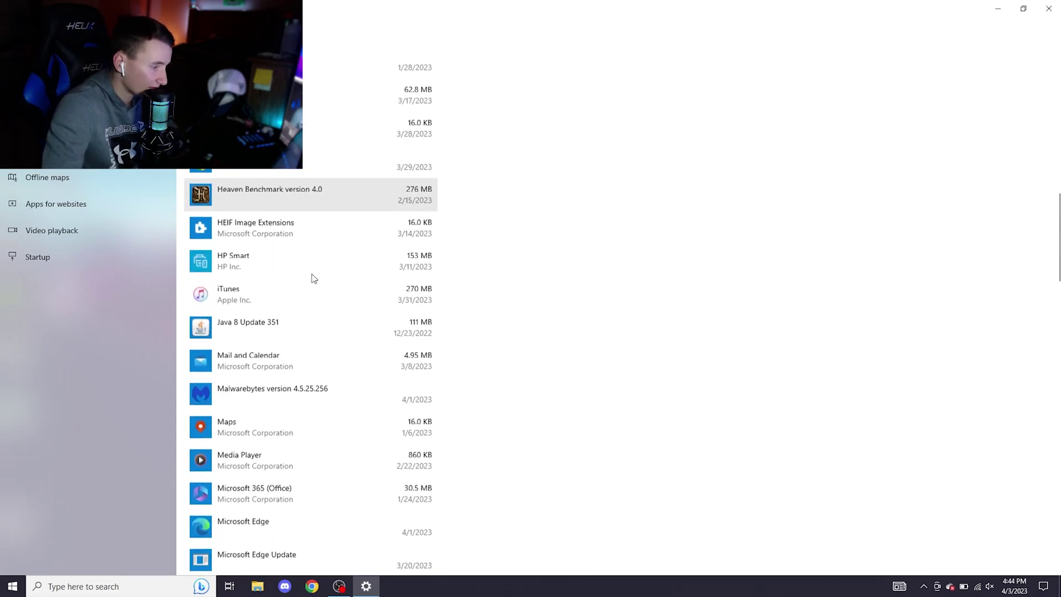
scroll(315, 271, "down", 2)
scroll(312, 268, "down", 3)
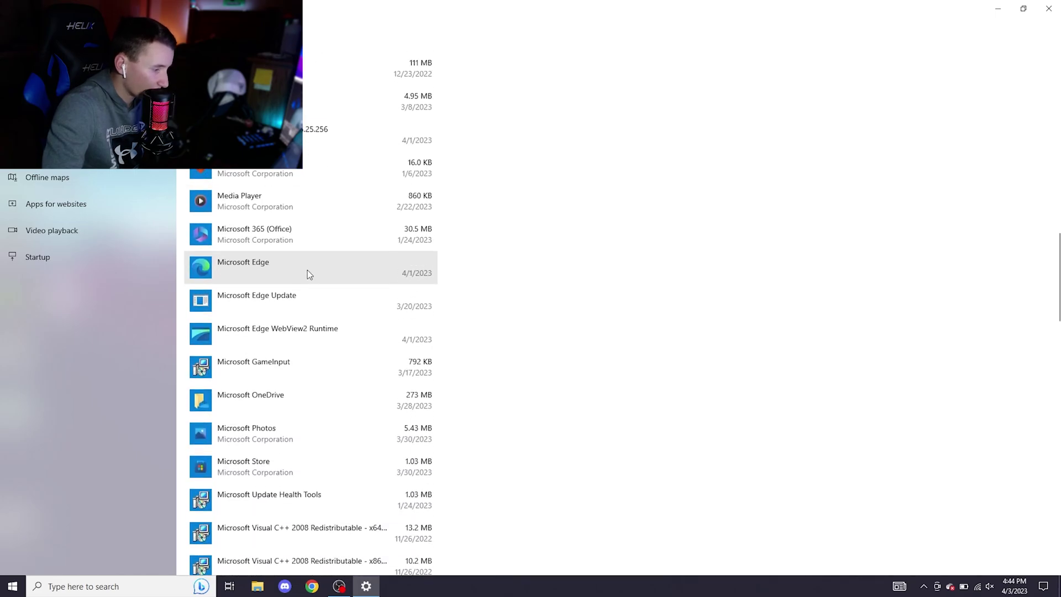
scroll(275, 301, "down", 2)
scroll(271, 433, "down", 10)
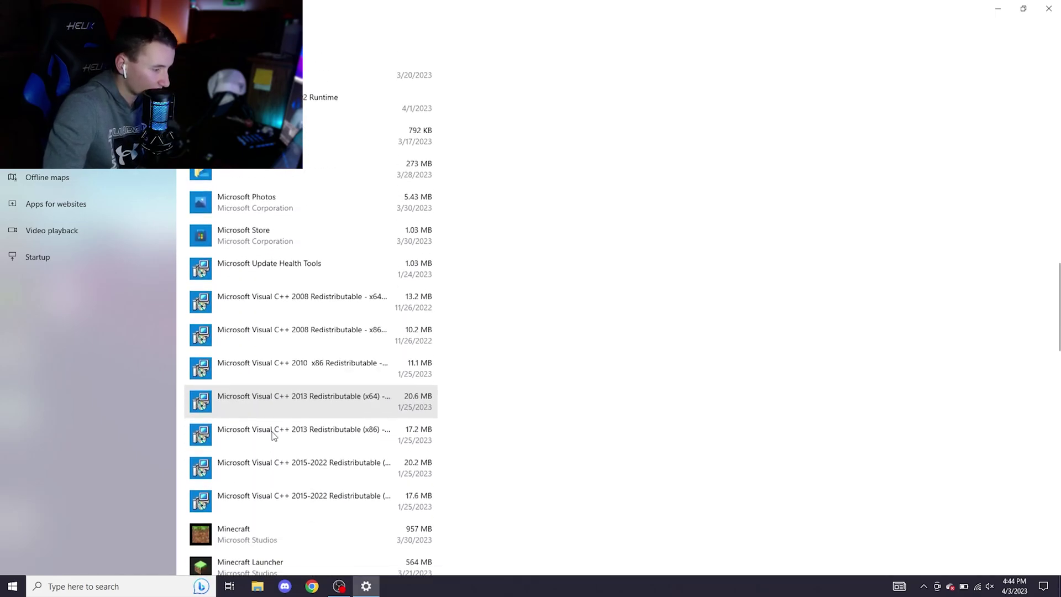
scroll(329, 299, "down", 3)
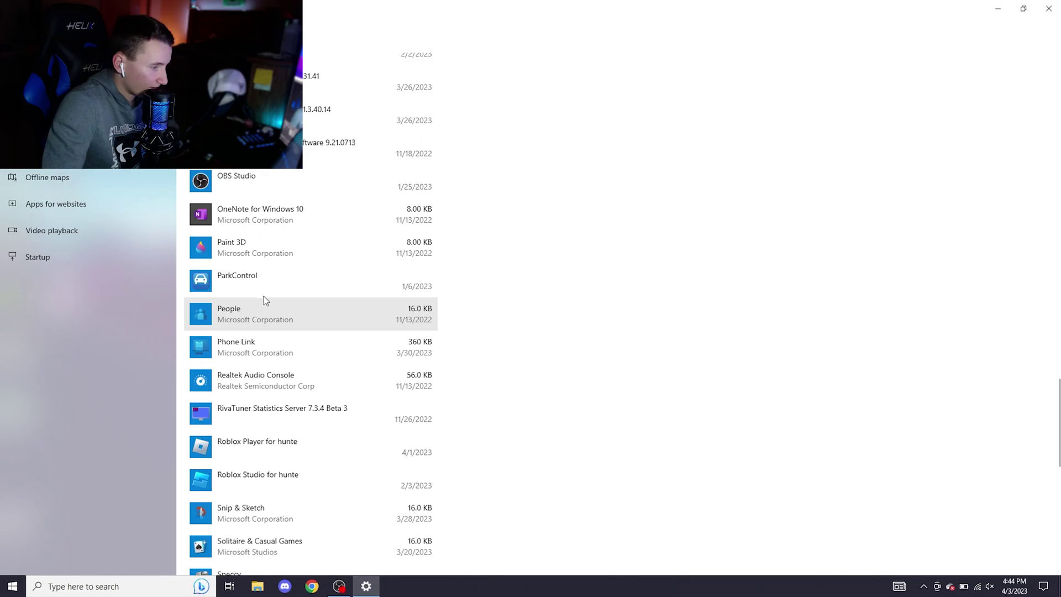
scroll(285, 322, "up", 5)
scroll(284, 320, "down", 11)
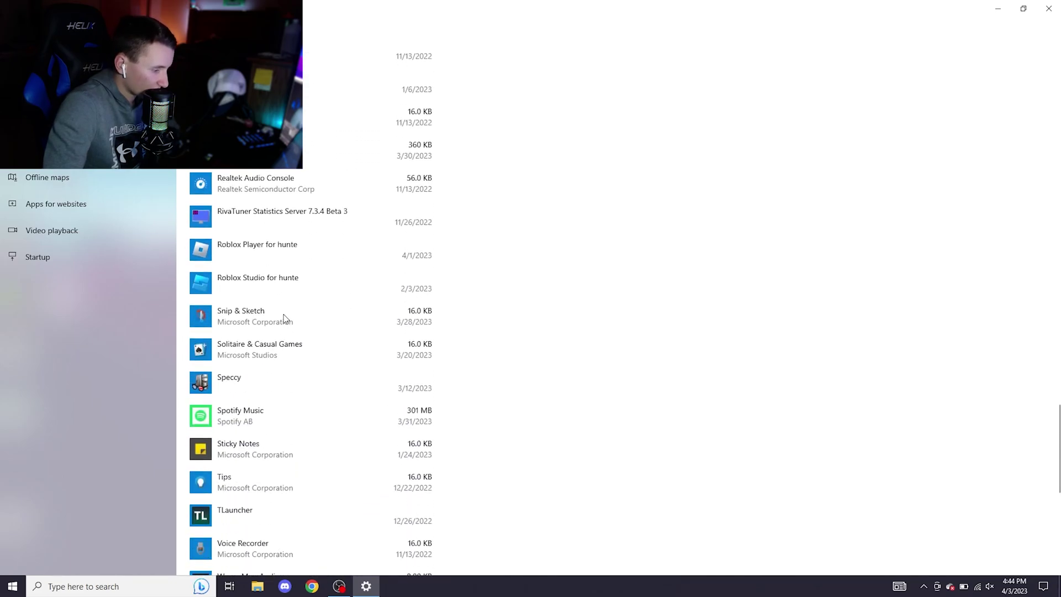
scroll(270, 345, "down", 1)
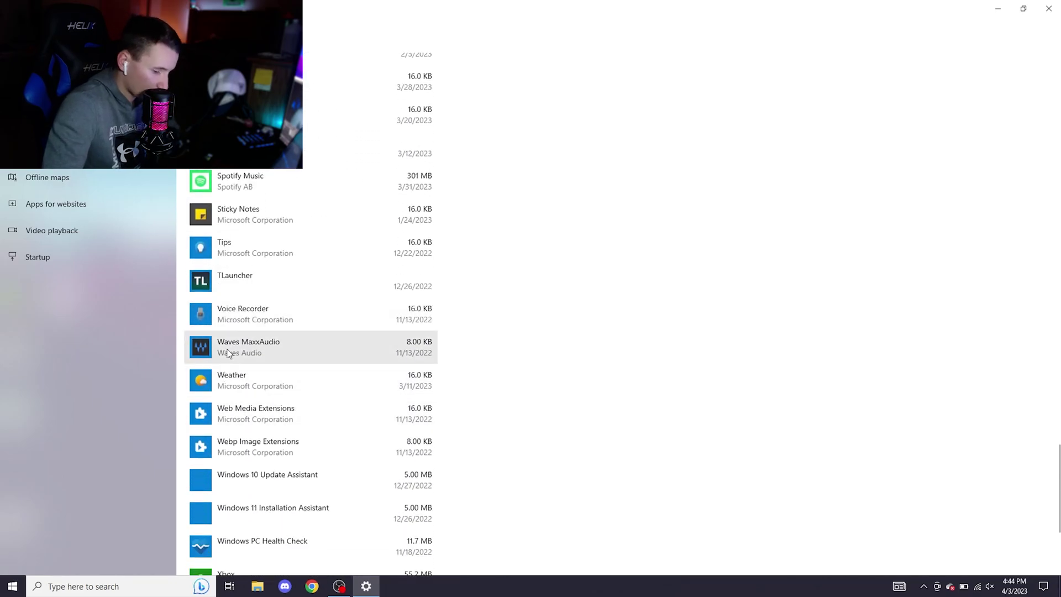
scroll(285, 343, "down", 5)
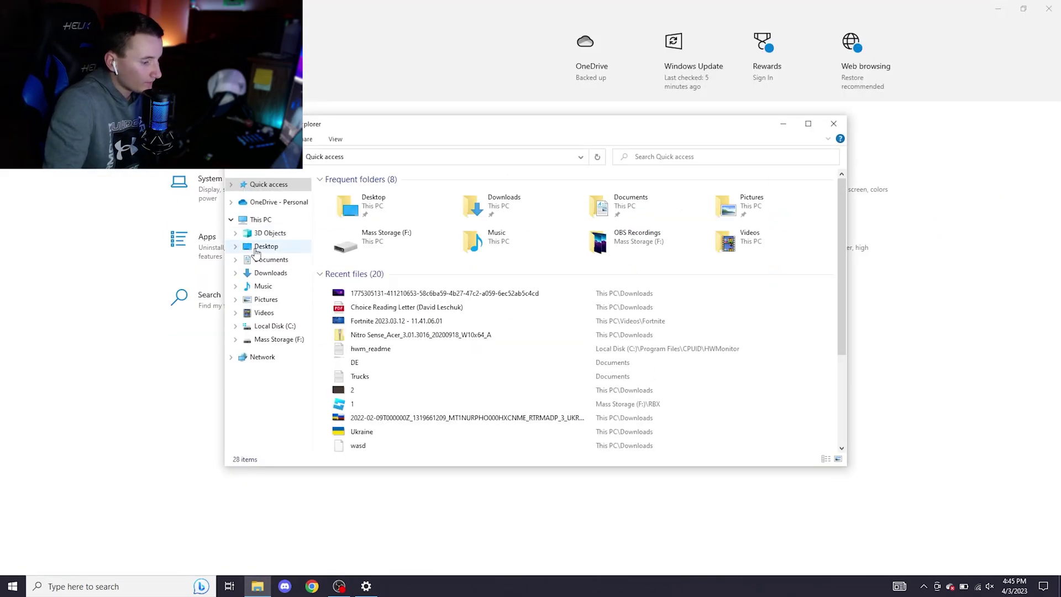
Show This PC's folders and drives in File Explorer
left_click(276, 225)
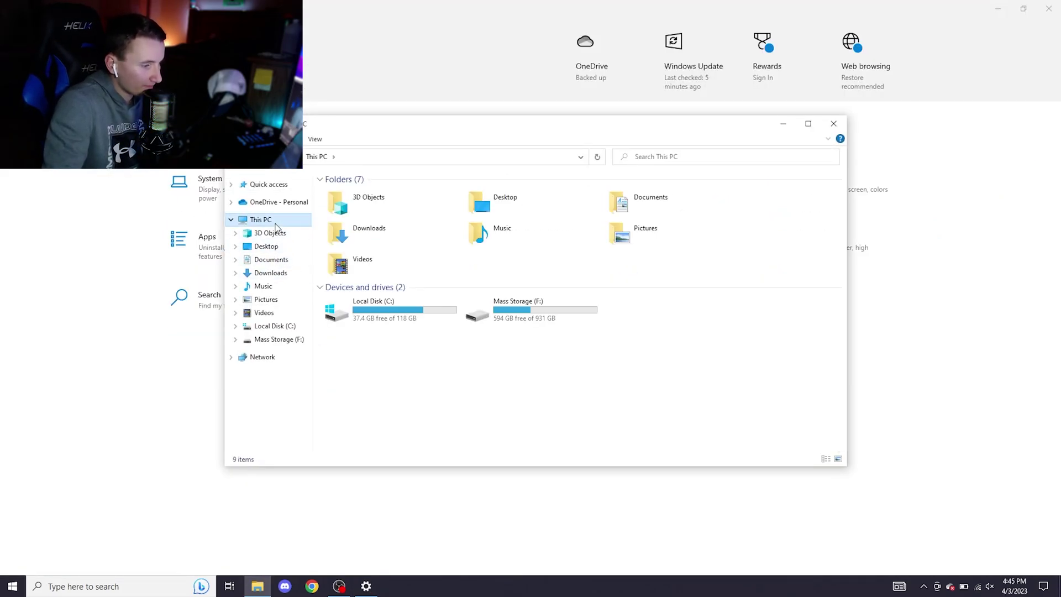
left_click_drag(662, 133, 678, 108)
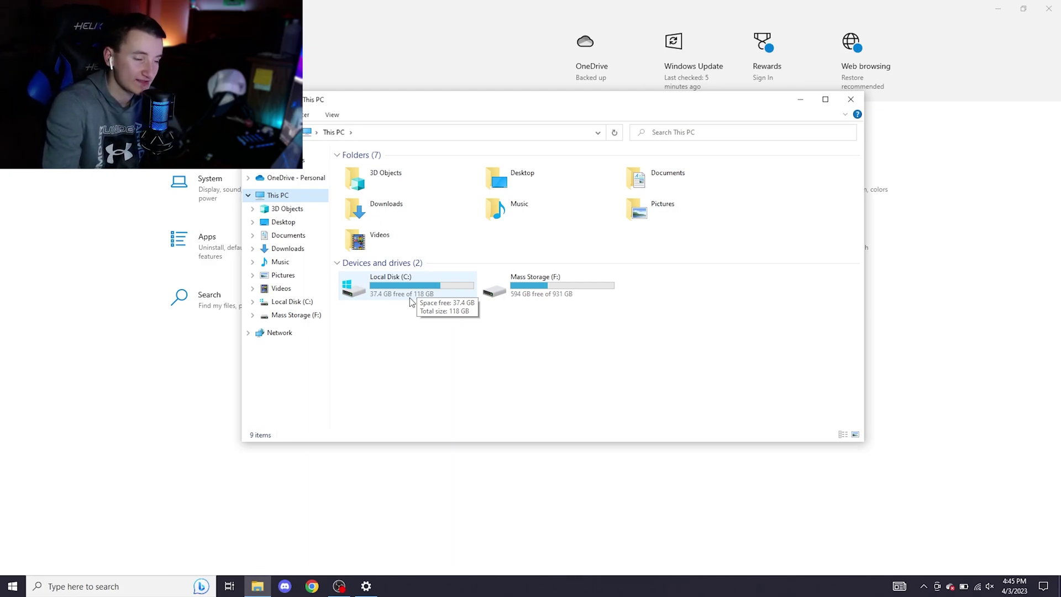
left_click(429, 329)
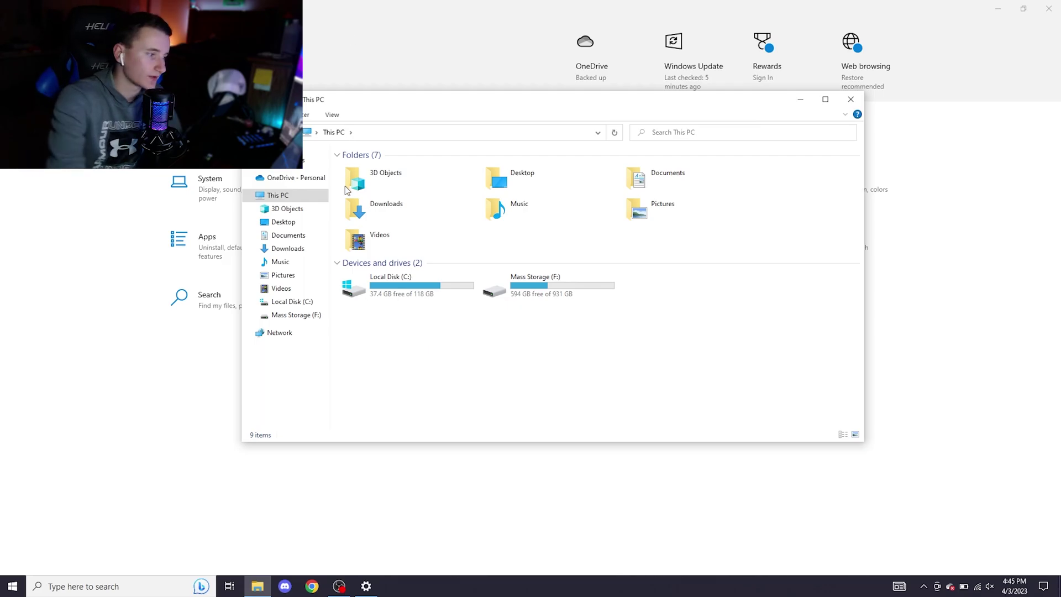
Select all 43 files in Downloads and delete them to the Recycle Bin
left_click(288, 235)
left_click(288, 248)
left_click_drag(695, 423, 514, 152)
right_click(470, 303)
left_click(493, 264)
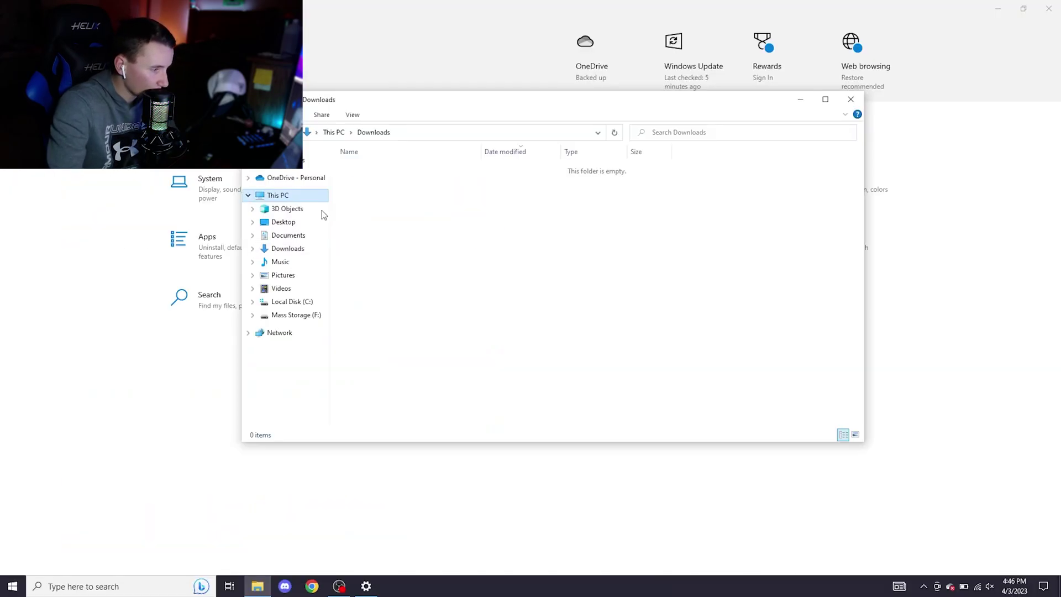
left_click(278, 195)
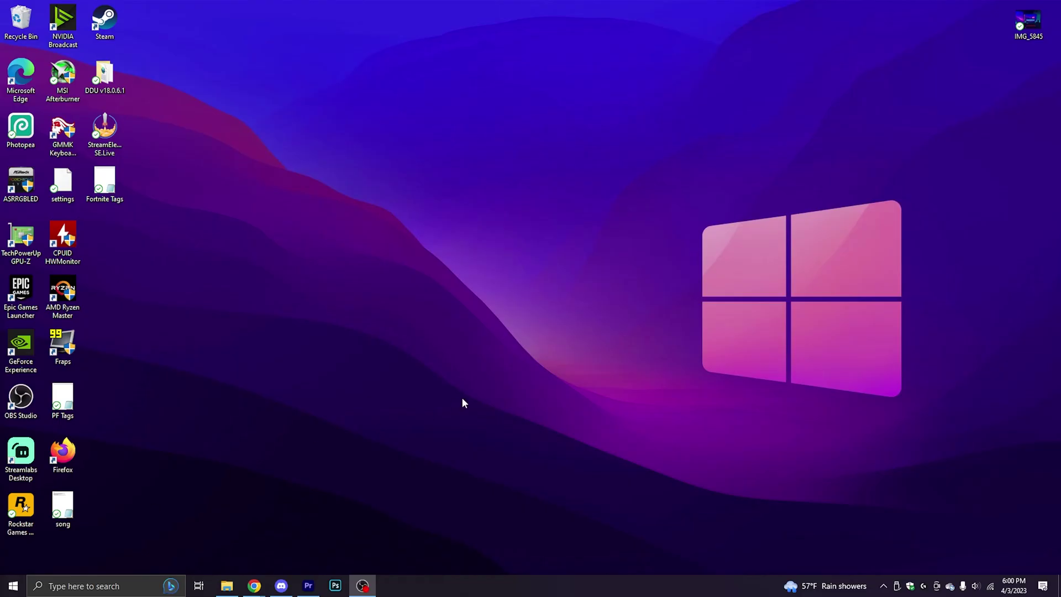
Open the %temp% folder from Run
key("super+r")
key("Escape")
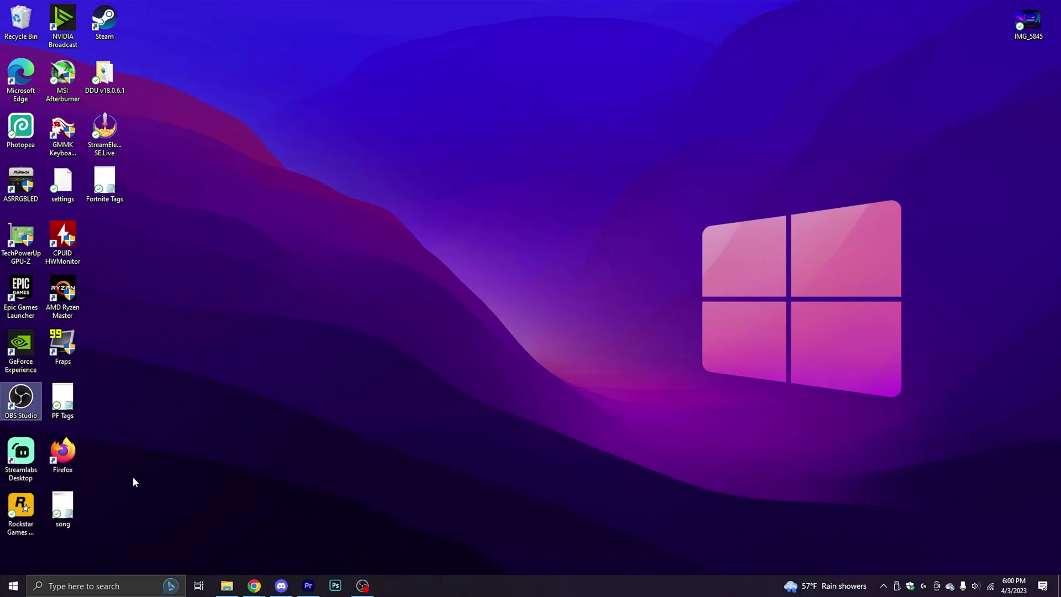
key("super")
type("run")
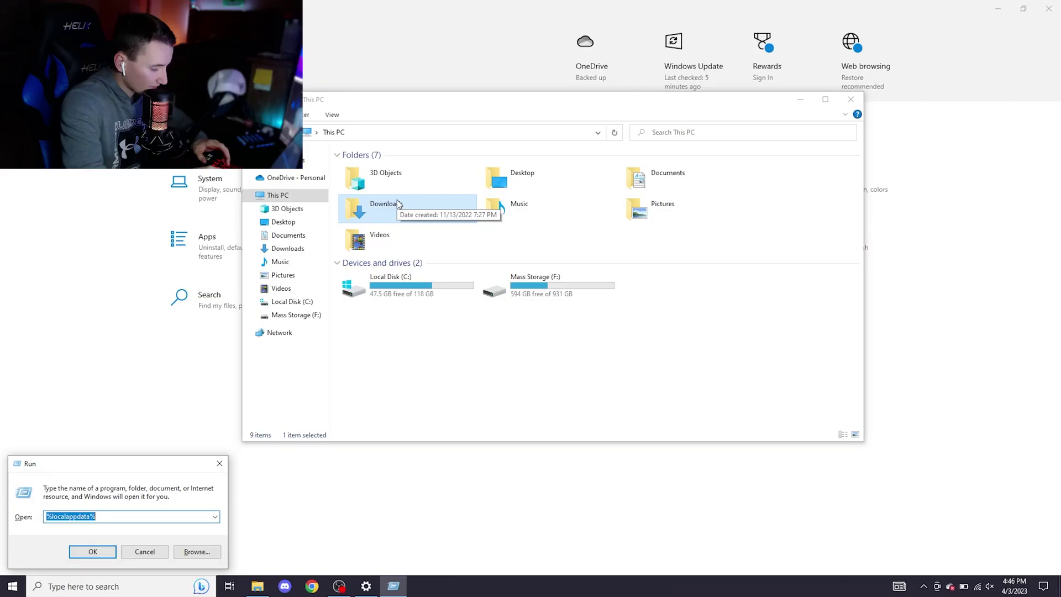
type("%")
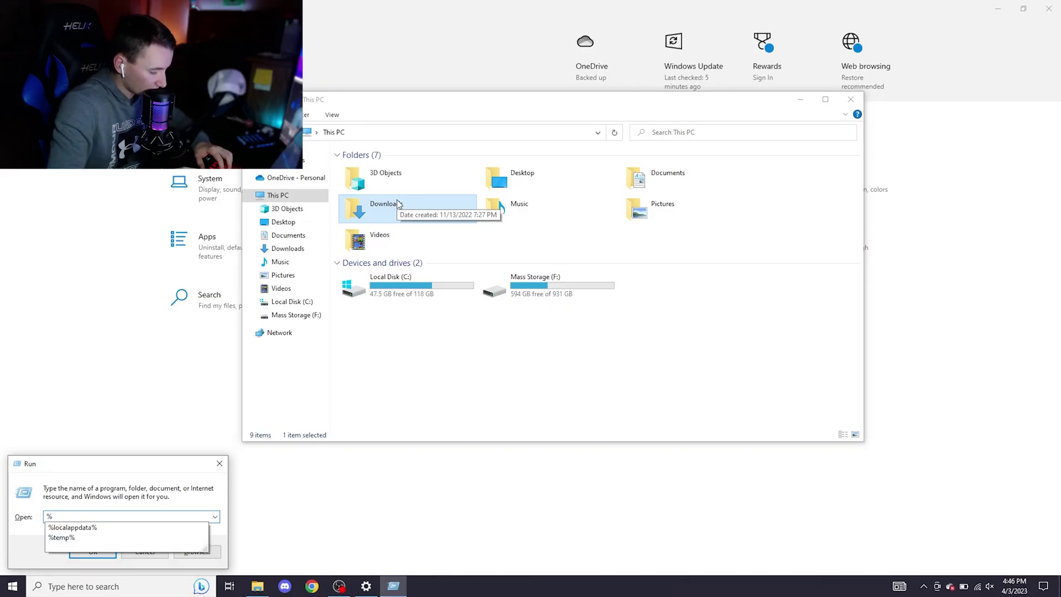
type("temp%")
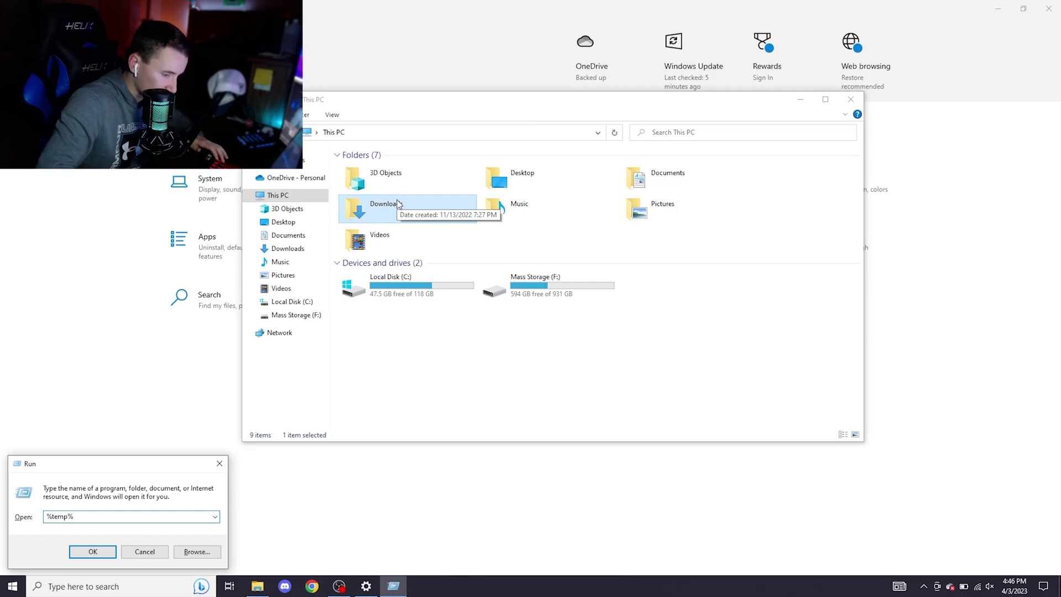
key("Return")
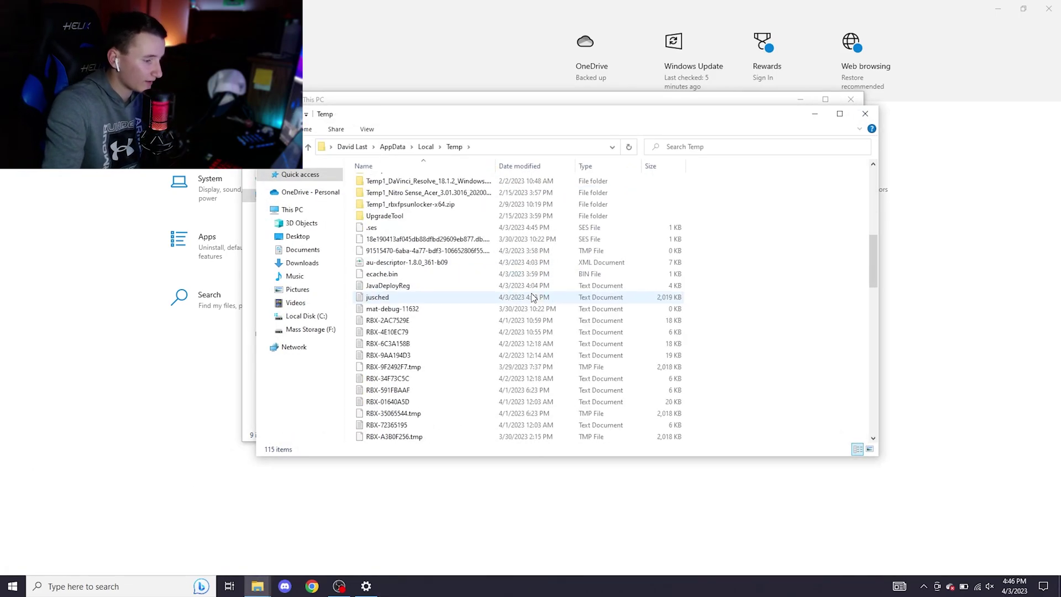
Delete all 115 Temp items, skipping every in-use file, and close the window
scroll(532, 298, "down", 20)
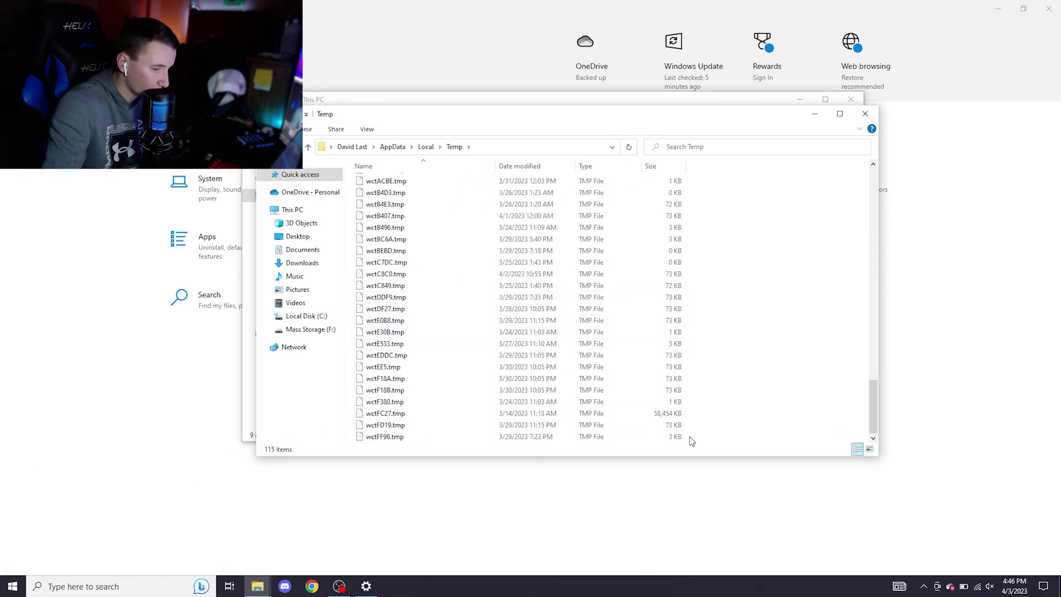
left_click_drag(691, 441, 486, 12)
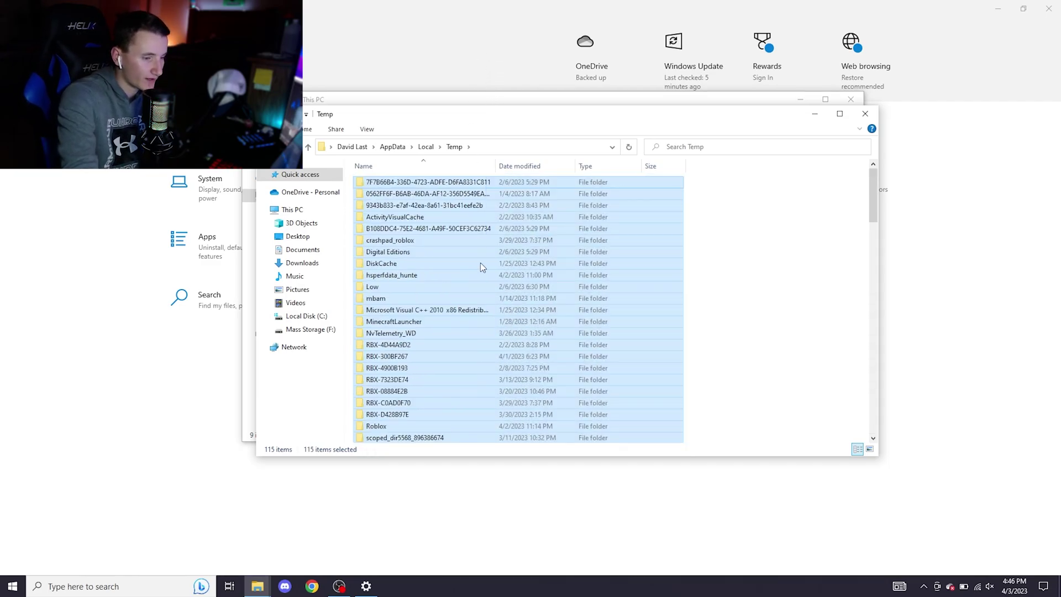
right_click(479, 300)
left_click(512, 380)
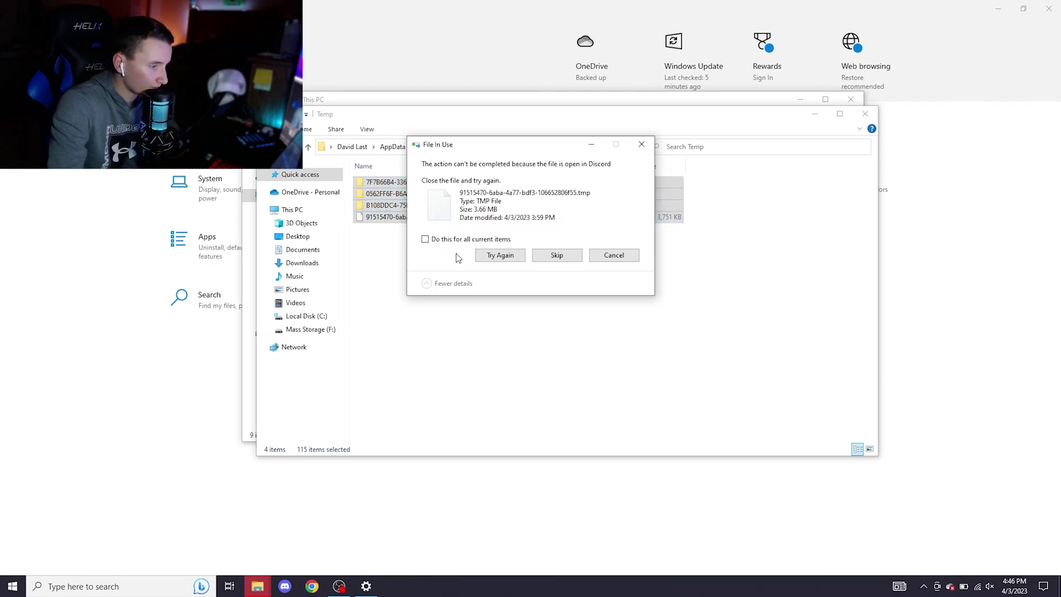
left_click(425, 240)
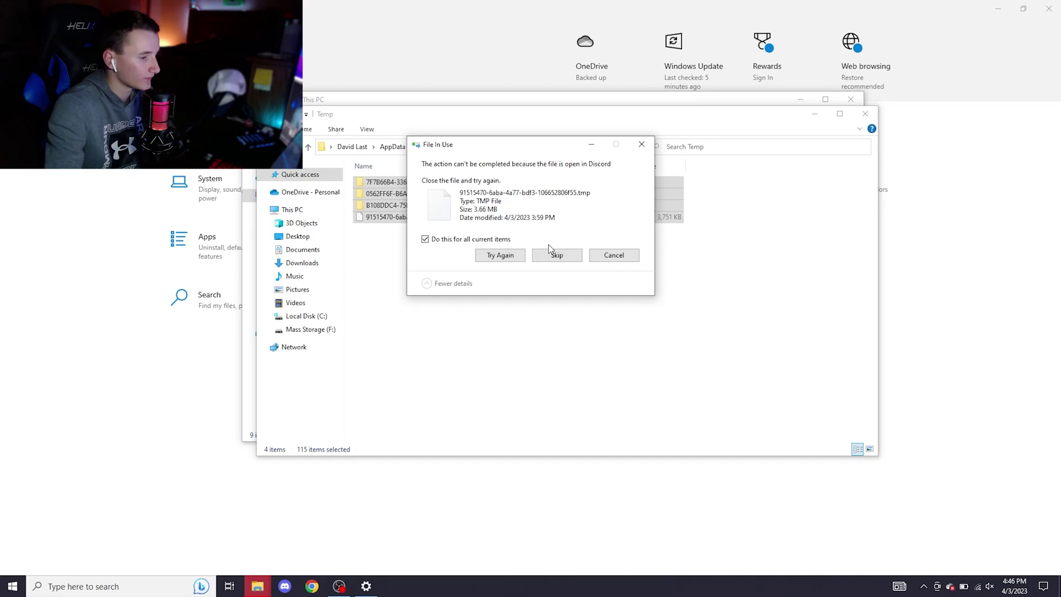
left_click(557, 256)
key("ctrl+w")
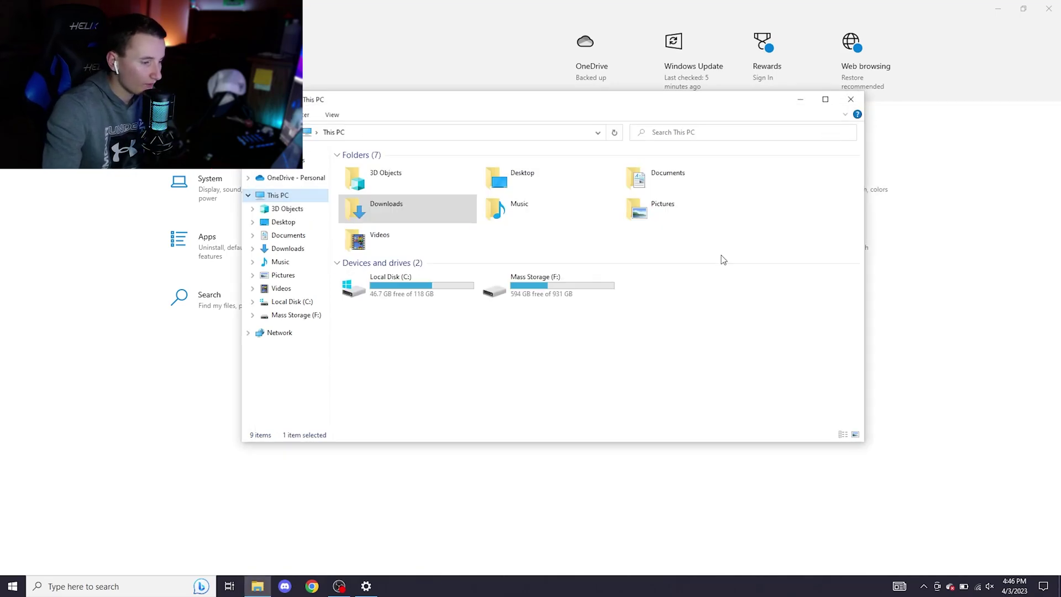
double_click(543, 302)
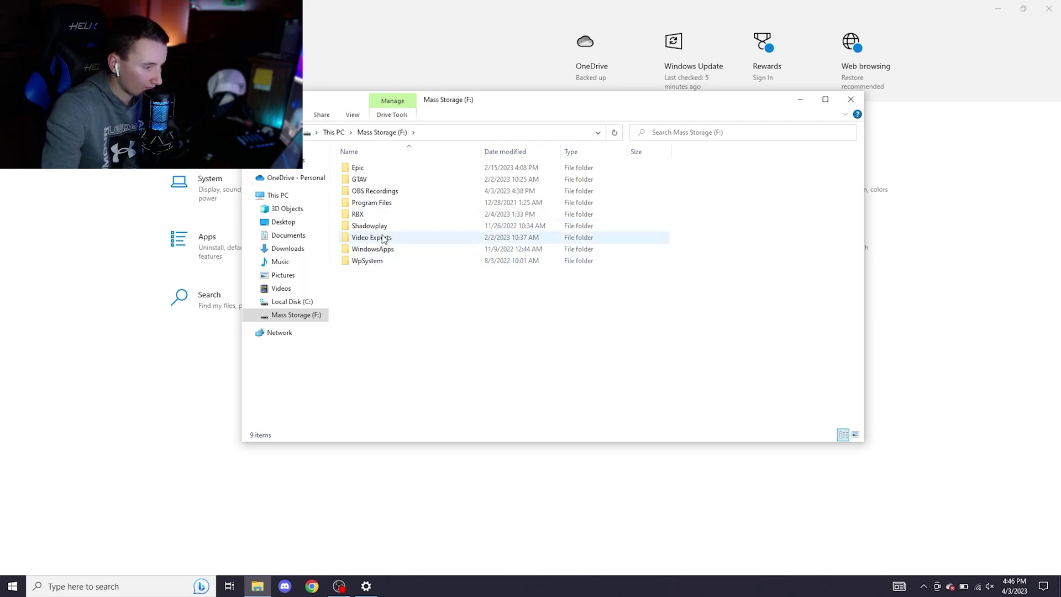
key("alt+Left")
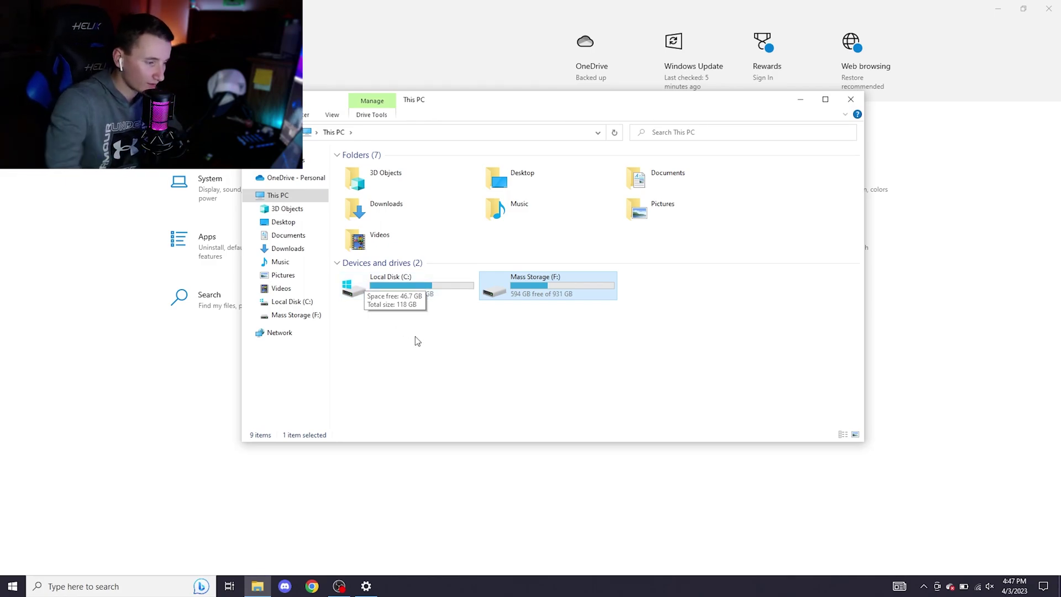
left_click(464, 355)
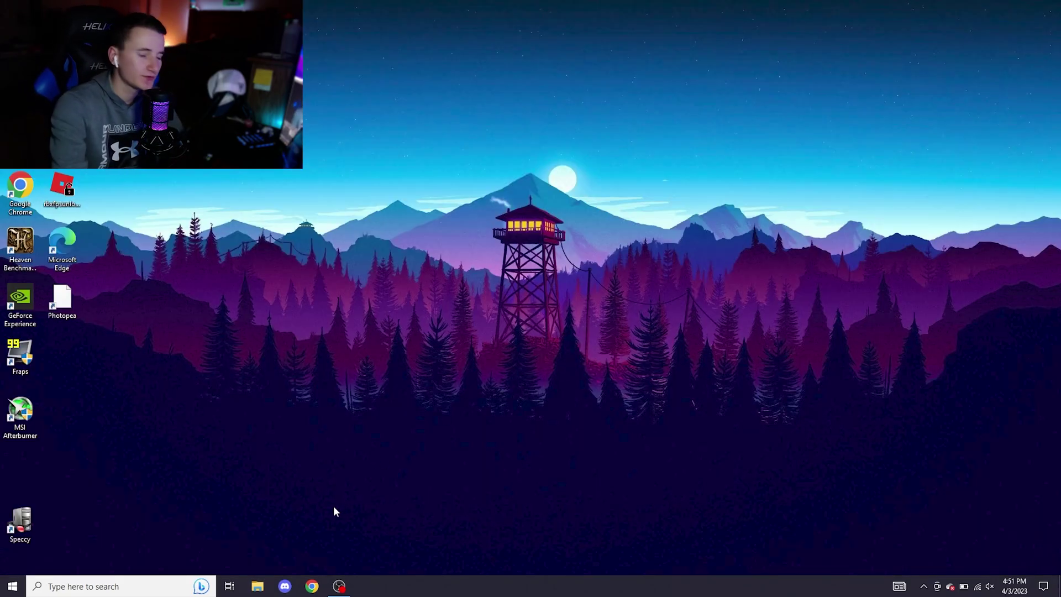
Open Discord's user settings and view the Game Overlay page
left_click(284, 587)
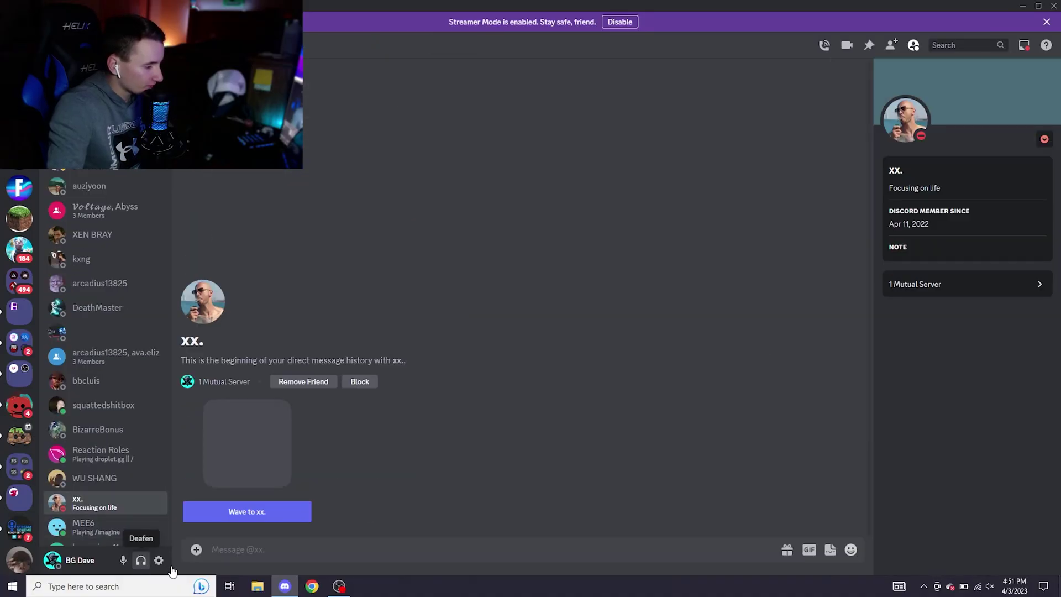
left_click(159, 560)
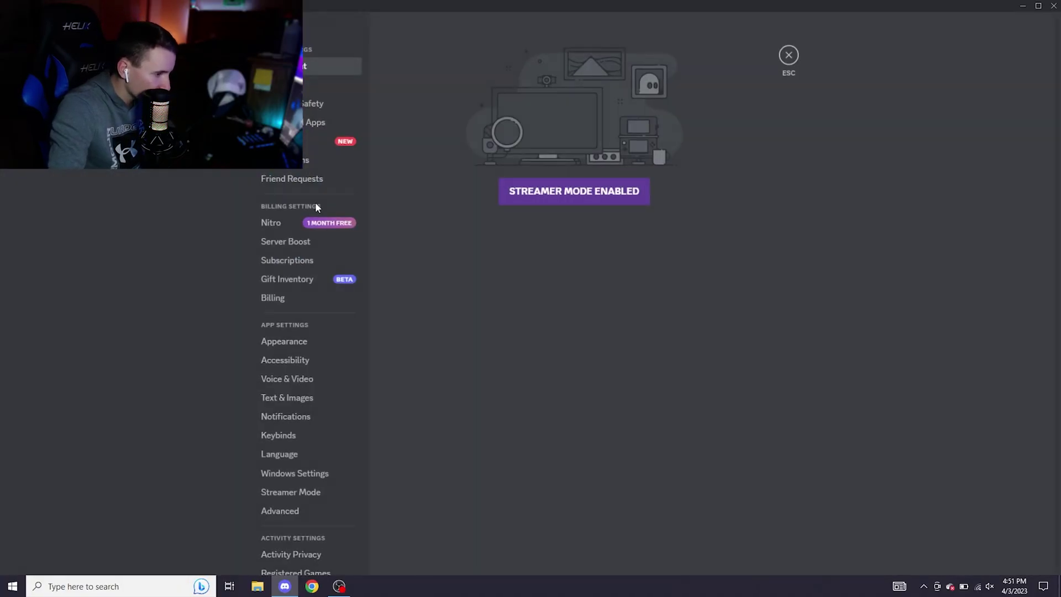
scroll(295, 483, "down", 2)
left_click(288, 481)
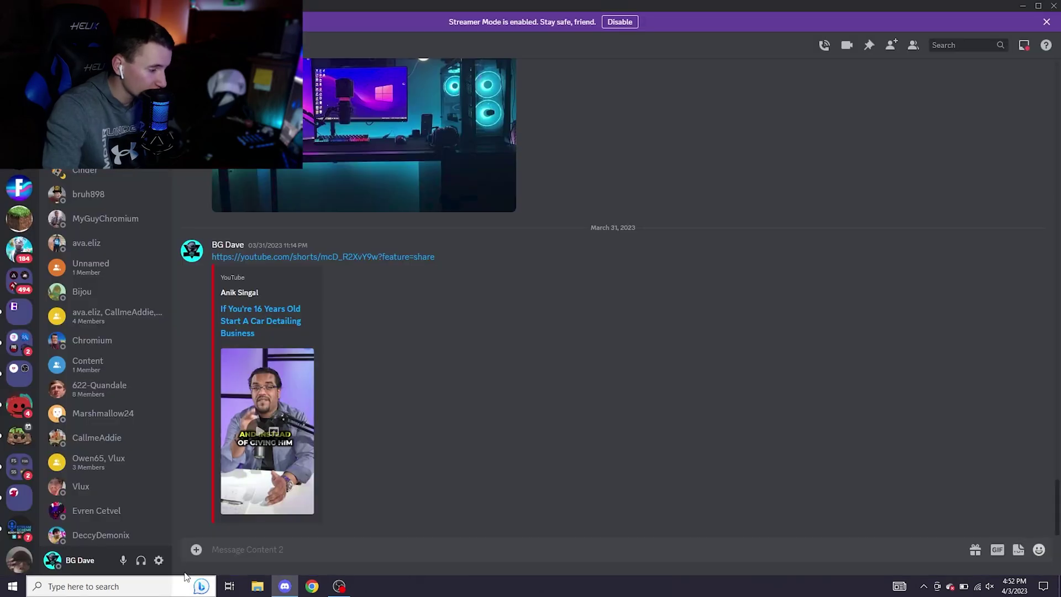
Switch off Hardware Acceleration on Discord's Advanced page and return to the chat
left_click(158, 559)
scroll(256, 360, "down", 3)
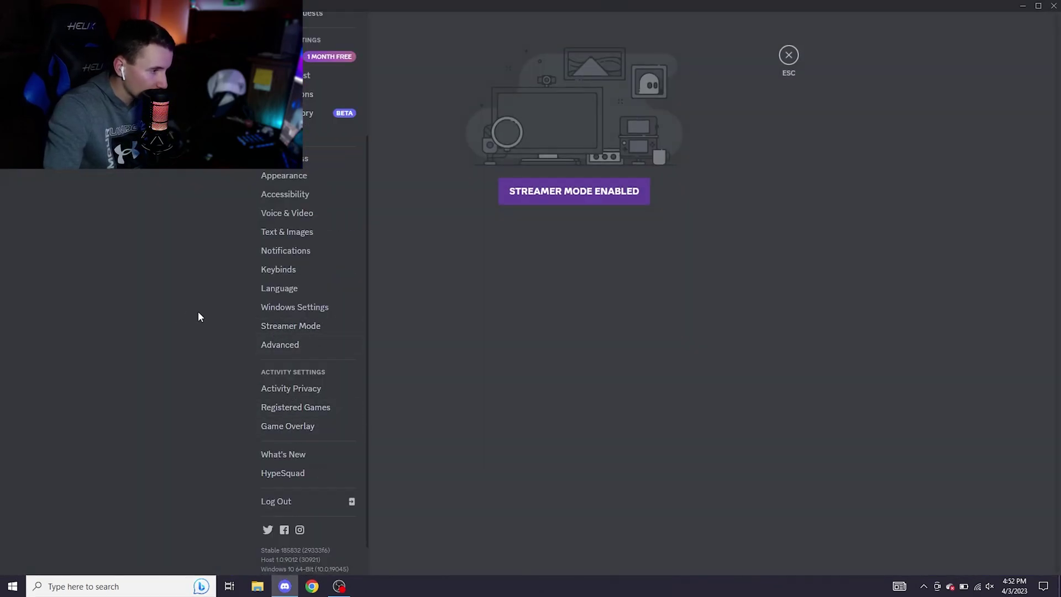
left_click(289, 347)
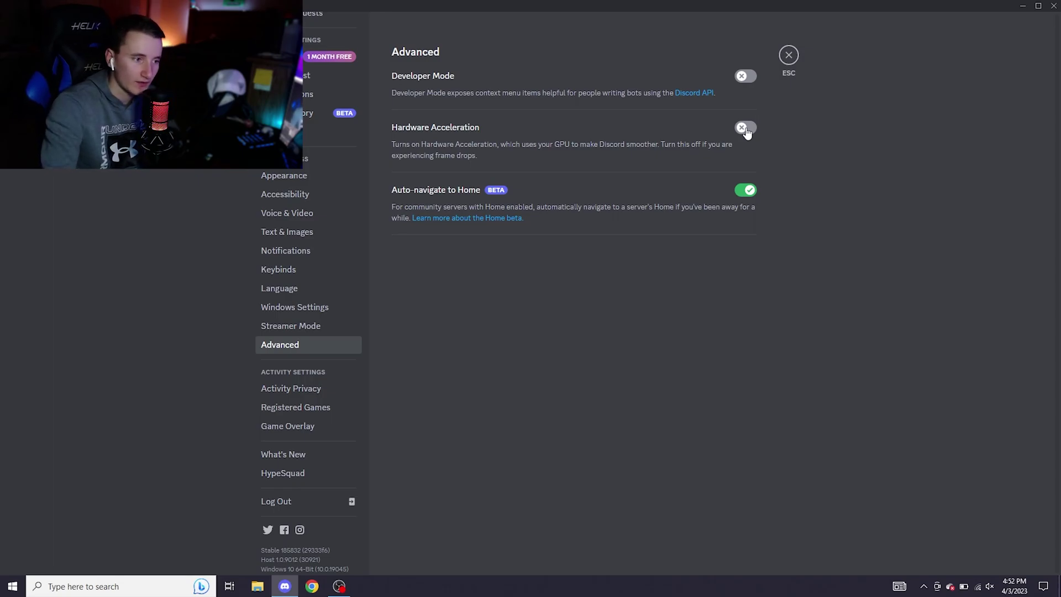
key("Escape")
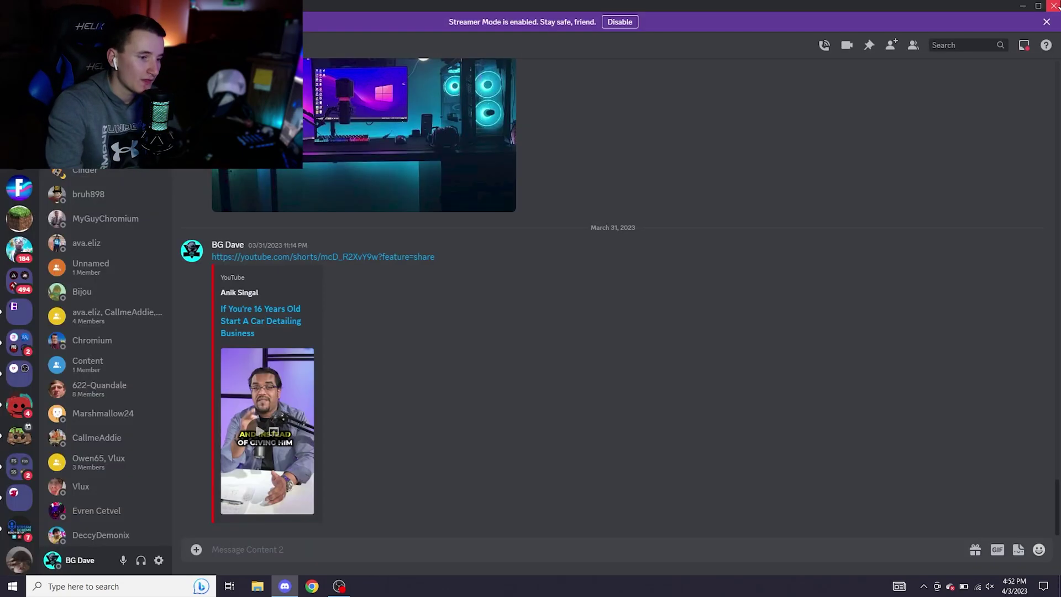
Search Chrome settings for 'Hardware' to disable hardware acceleration, then close Chrome
left_click(1054, 5)
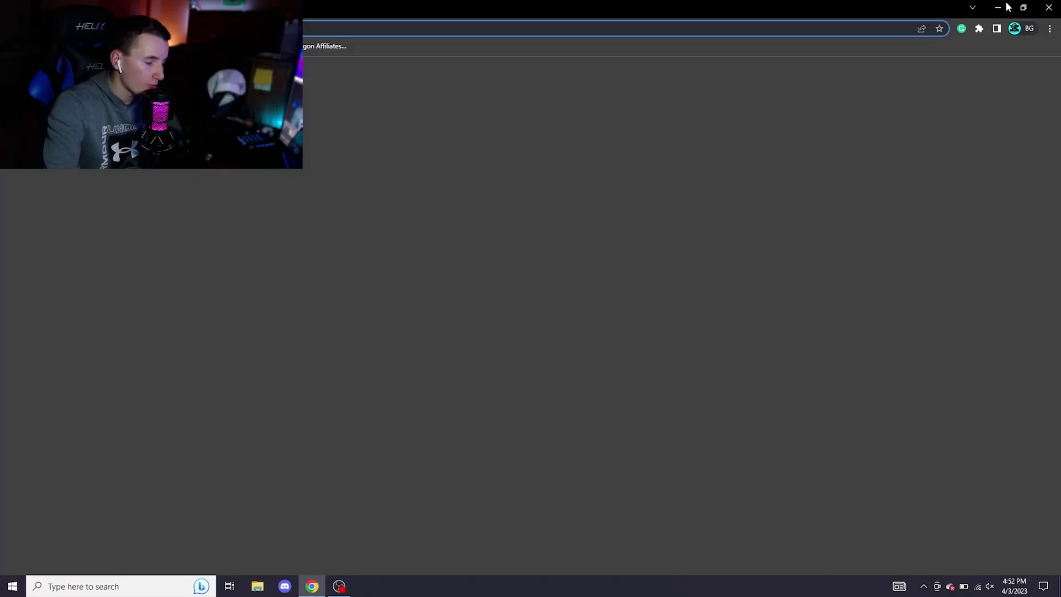
left_click(1050, 28)
left_click(942, 217)
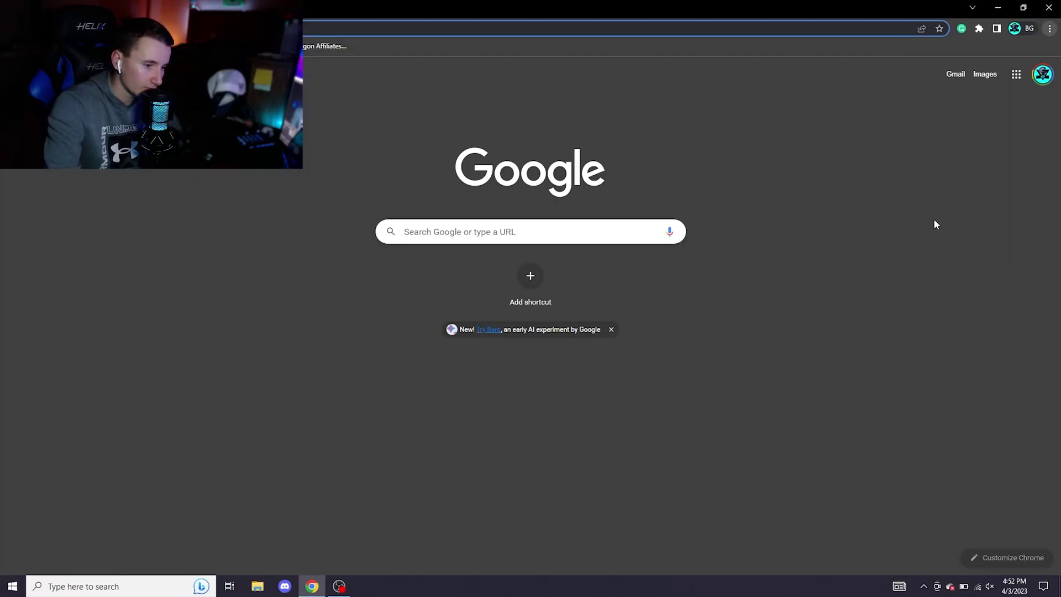
type("Hardware")
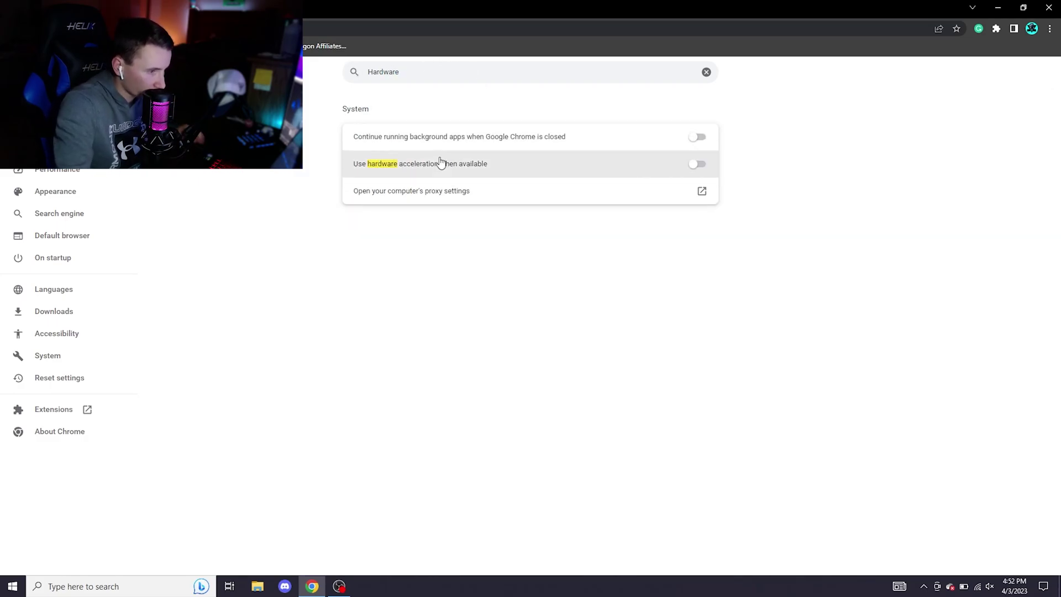
left_click(1048, 7)
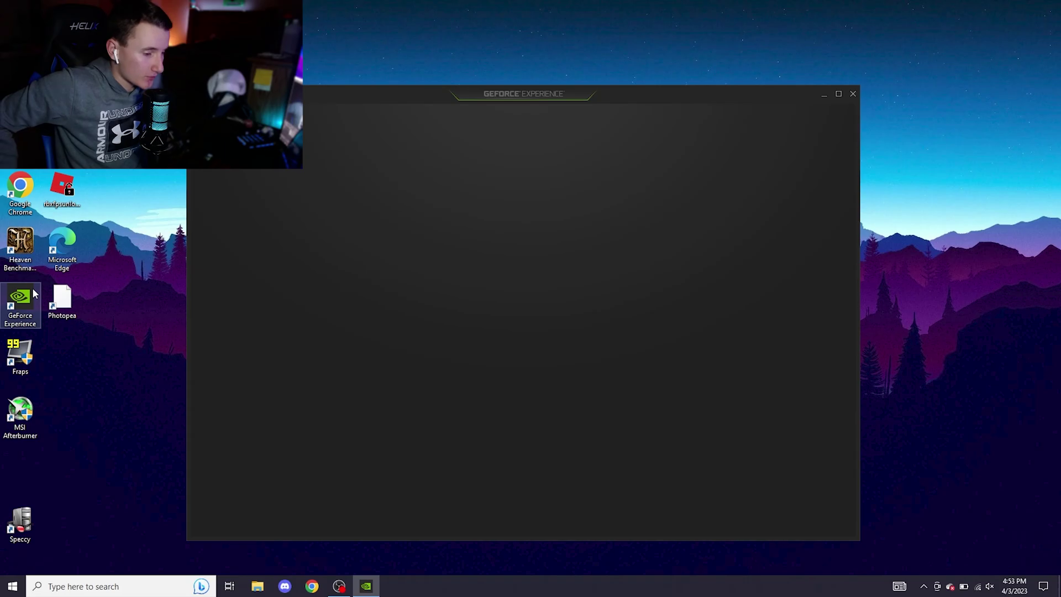
Check for driver updates, confirming Game Ready Driver 531.41 is current, then close GeForce Experience
mouse_move(476, 111)
left_mouse_down()
mouse_move(547, 115)
mouse_move(544, 79)
mouse_move(505, 78)
mouse_move(470, 107)
left_mouse_up()
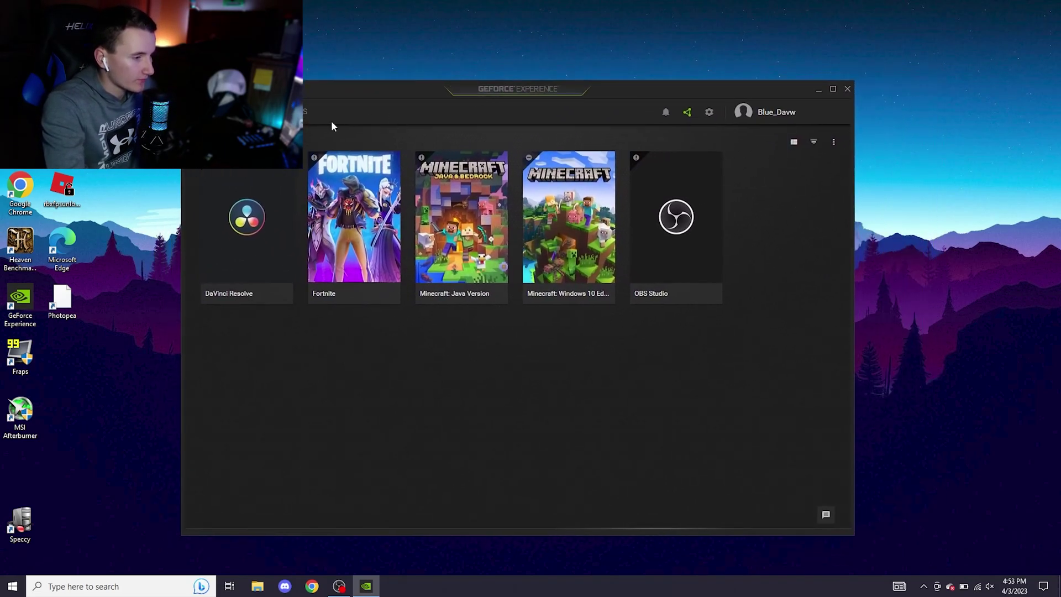
left_click(304, 123)
left_click(505, 184)
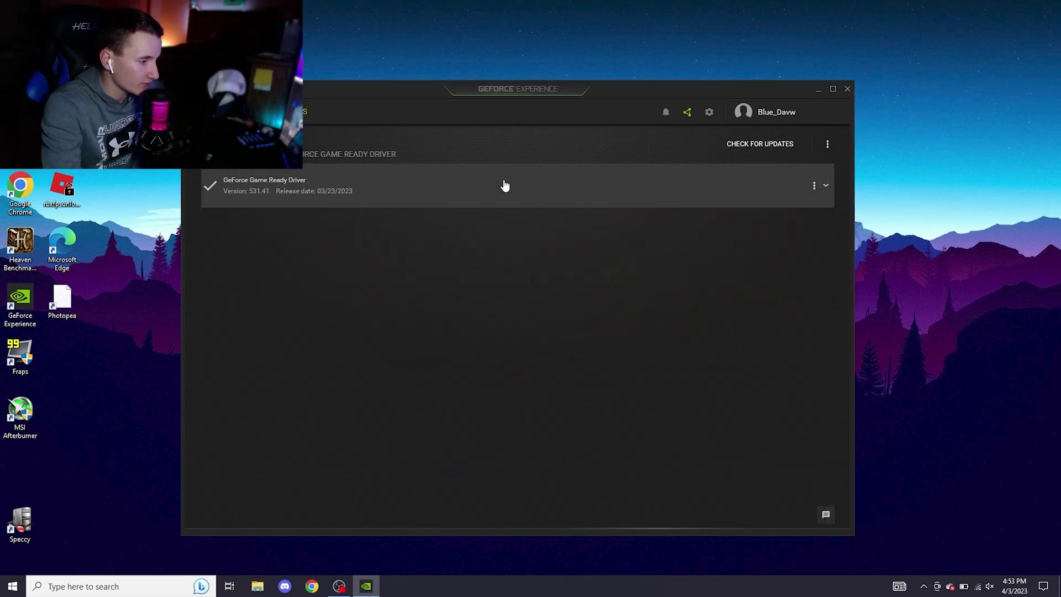
left_click(505, 185)
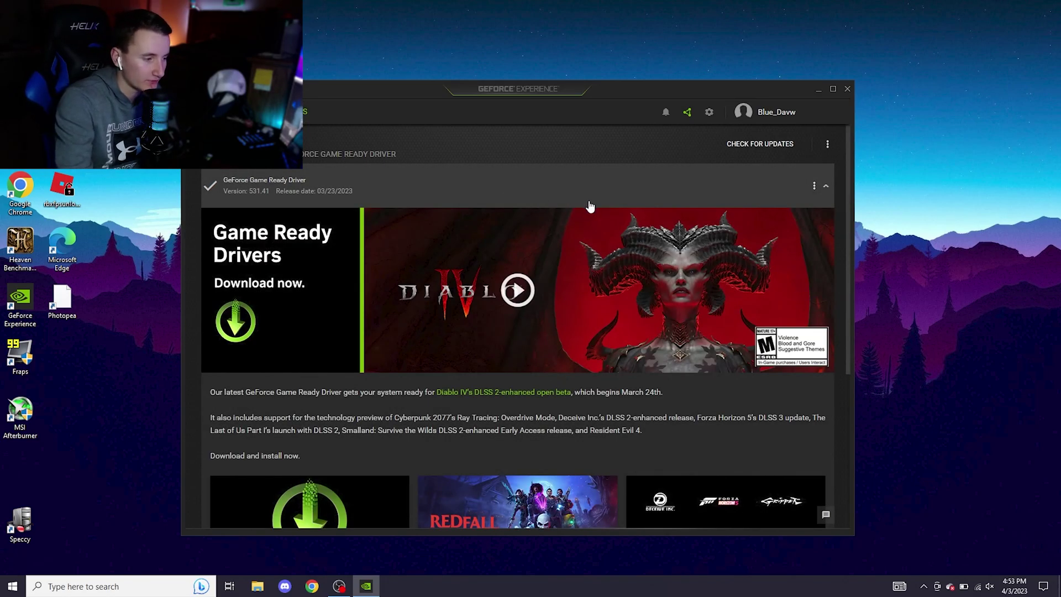
left_click(748, 147)
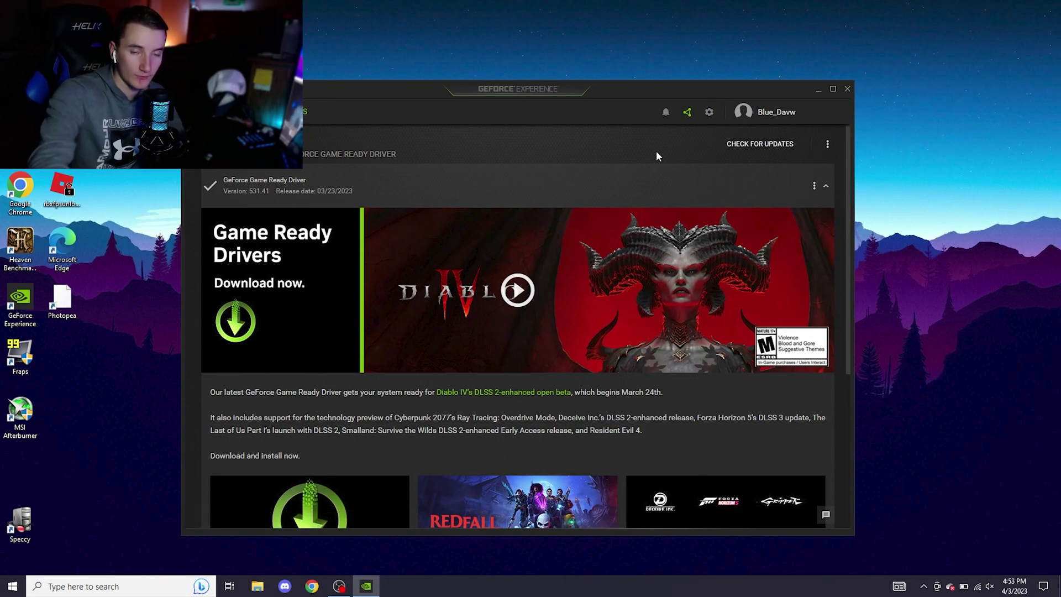
left_click(847, 89)
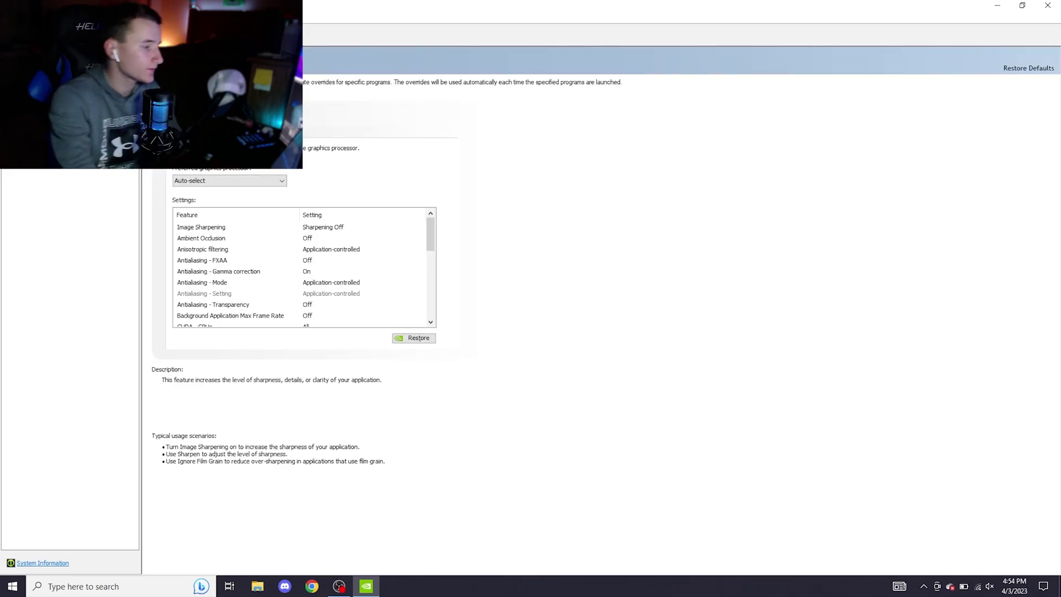
Pick High-performance NVIDIA processor in the Global Settings' Preferred graphics processor dropdown
mouse_move(431, 234)
left_mouse_down()
mouse_move(422, 332)
mouse_move(433, 222)
left_mouse_up()
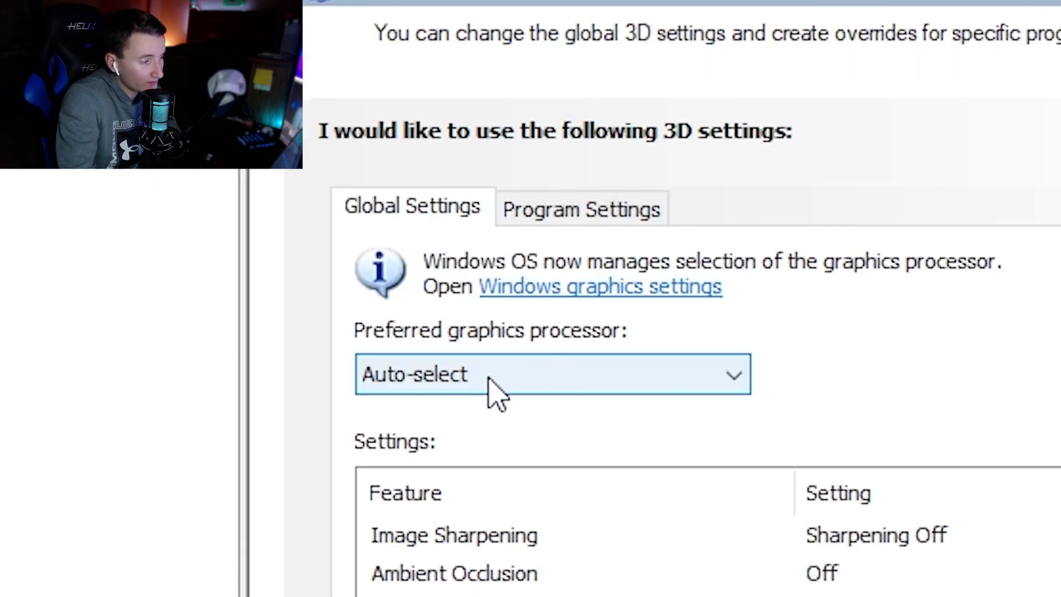
left_click(212, 183)
left_click(552, 445)
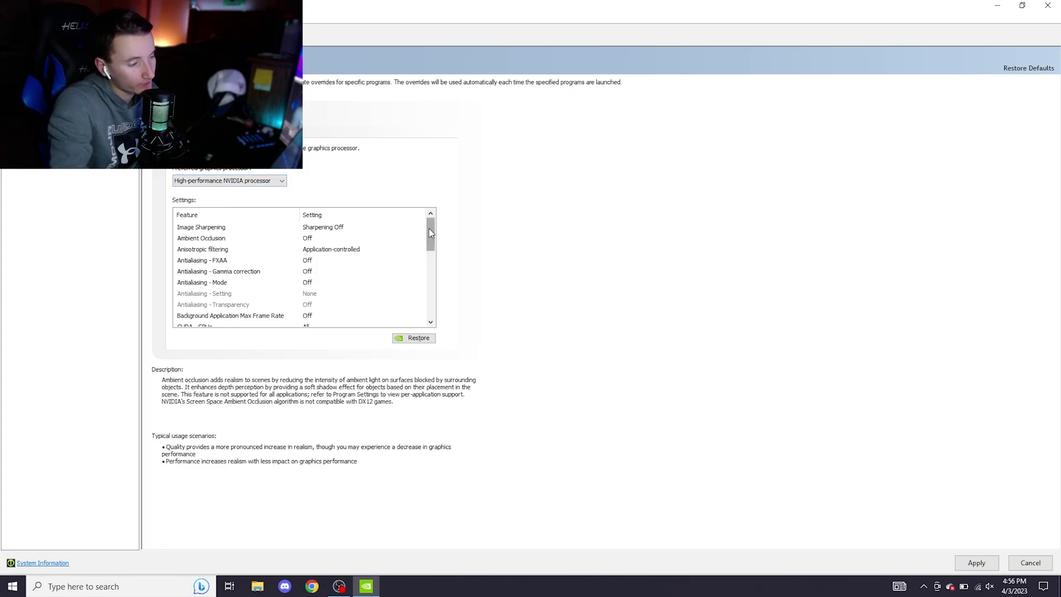
Set Texture filtering - Quality to High performance and apply the 3D settings
left_click_drag(430, 231, 432, 239)
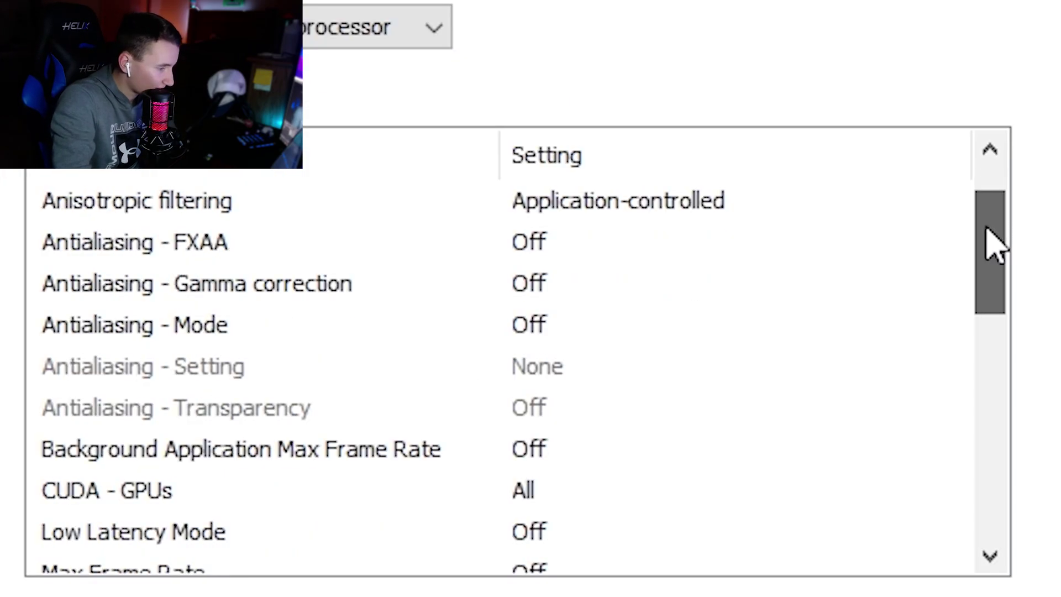
left_click_drag(987, 229, 966, 408)
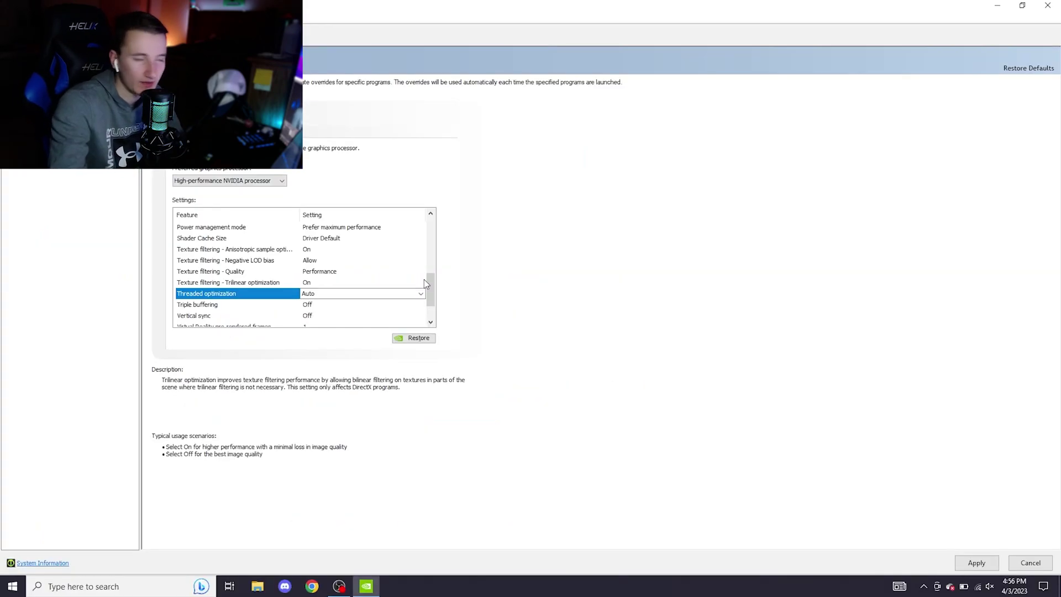
scroll(966, 397, "down", 1)
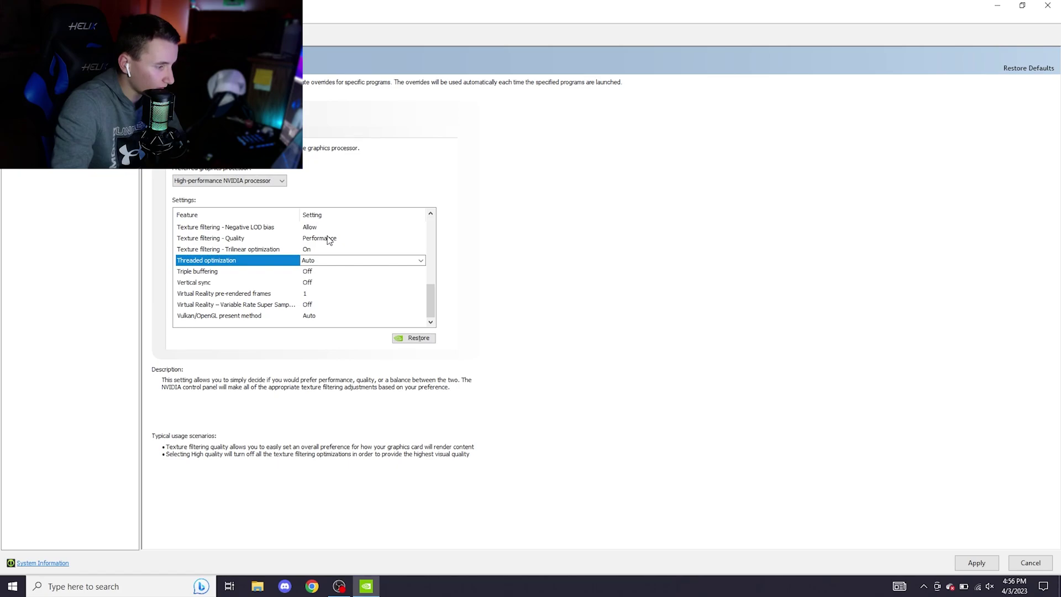
left_click(330, 238)
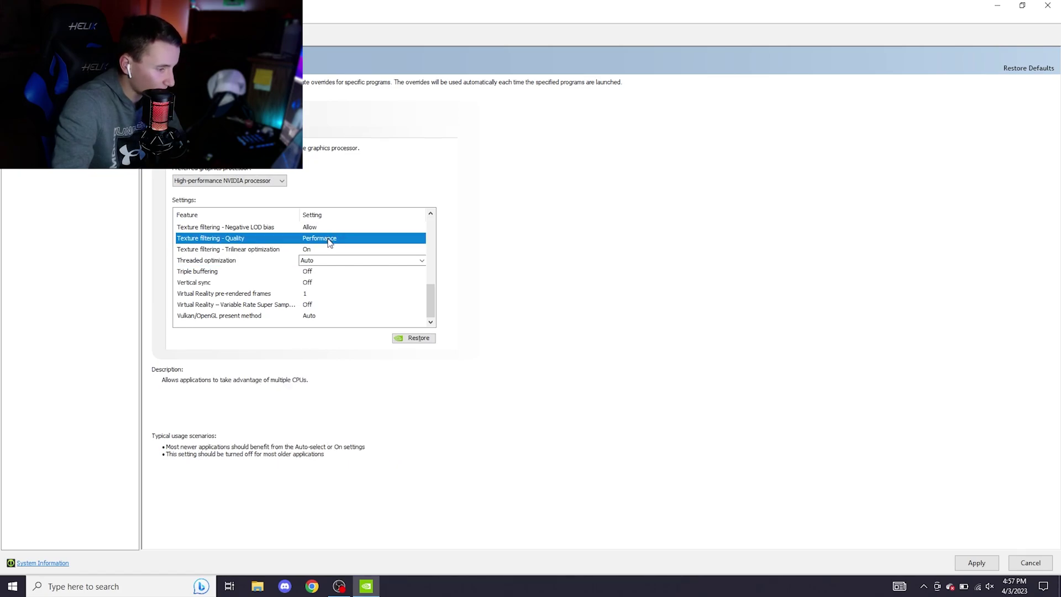
left_click(329, 239)
left_click(331, 269)
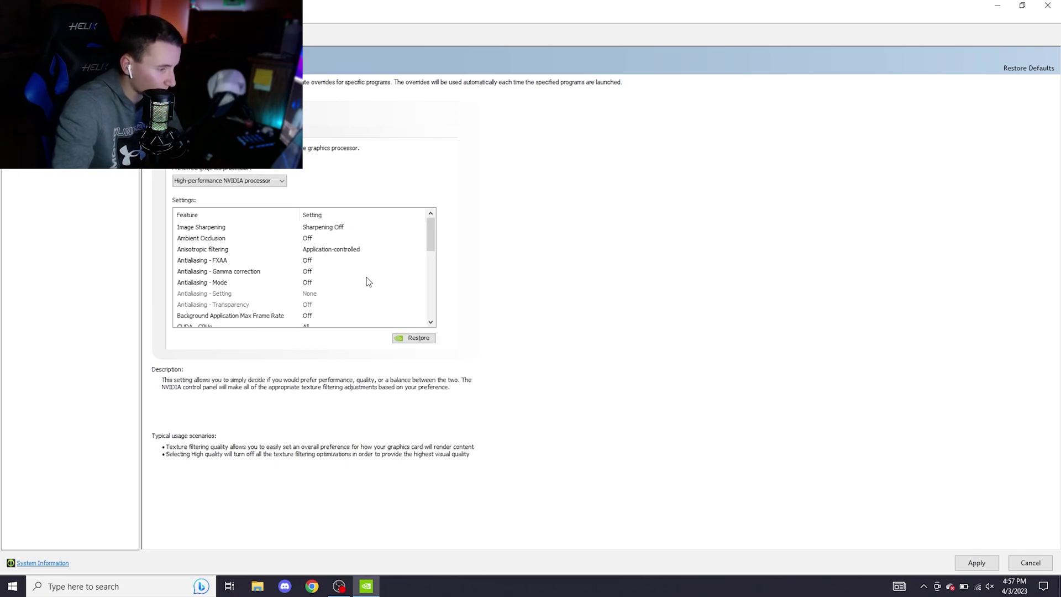
mouse_move(430, 243)
left_mouse_down()
mouse_move(431, 289)
mouse_move(438, 235)
left_mouse_up()
scroll(424, 274, "up", 1)
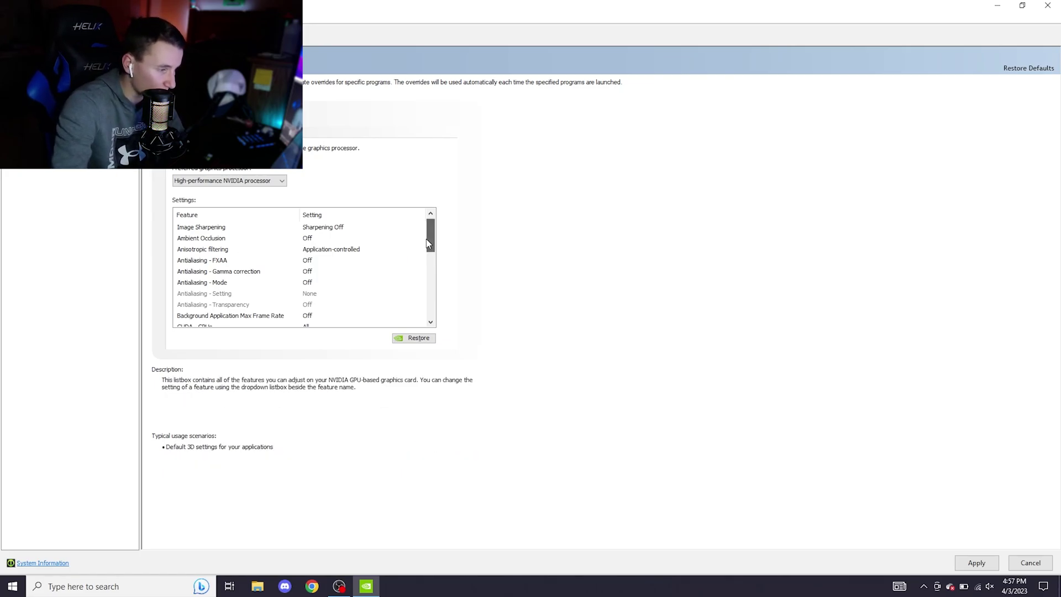
left_click_drag(431, 244, 429, 302)
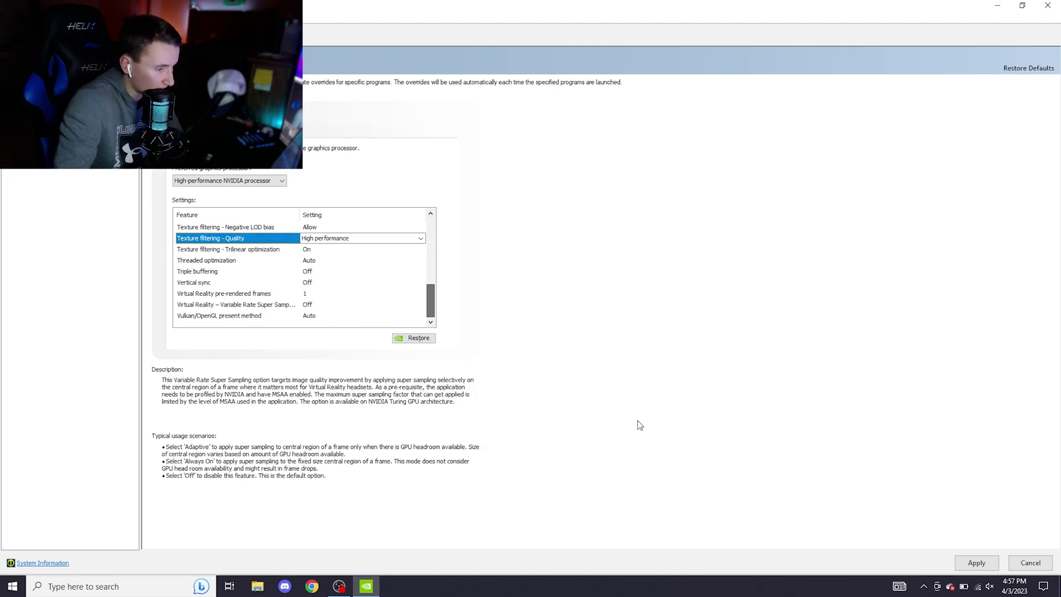
left_click(993, 565)
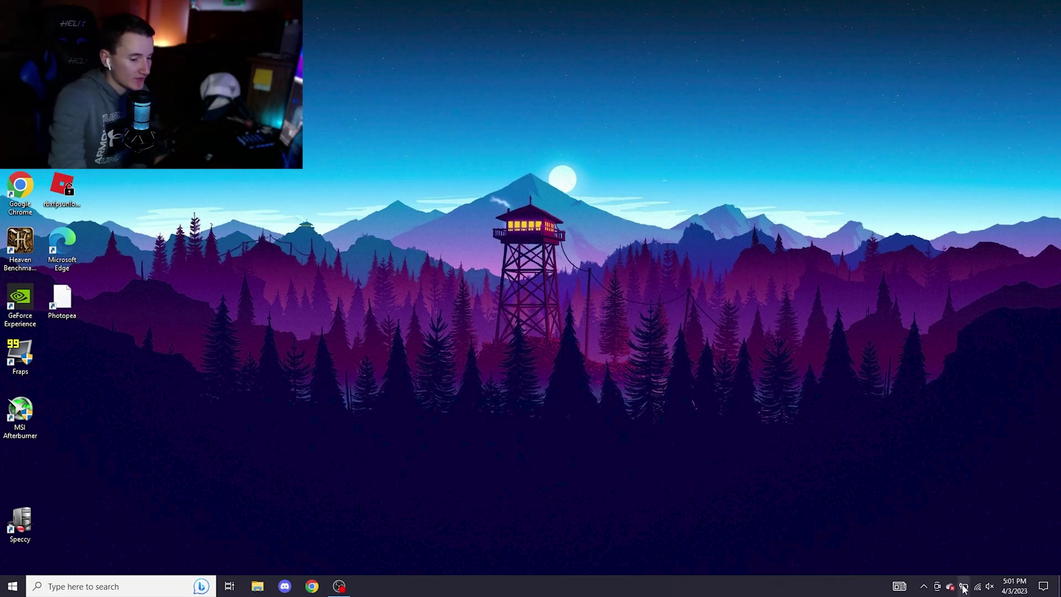
Search for the power plan chooser and make High Performance the active plan instead of Power Saver
left_click(150, 582)
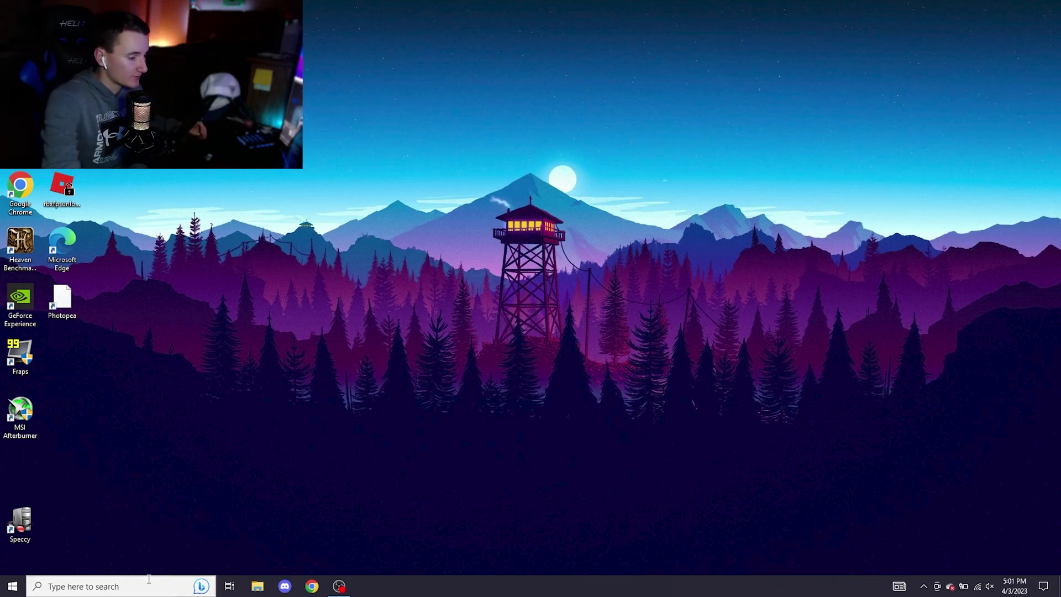
type("o")
type("r")
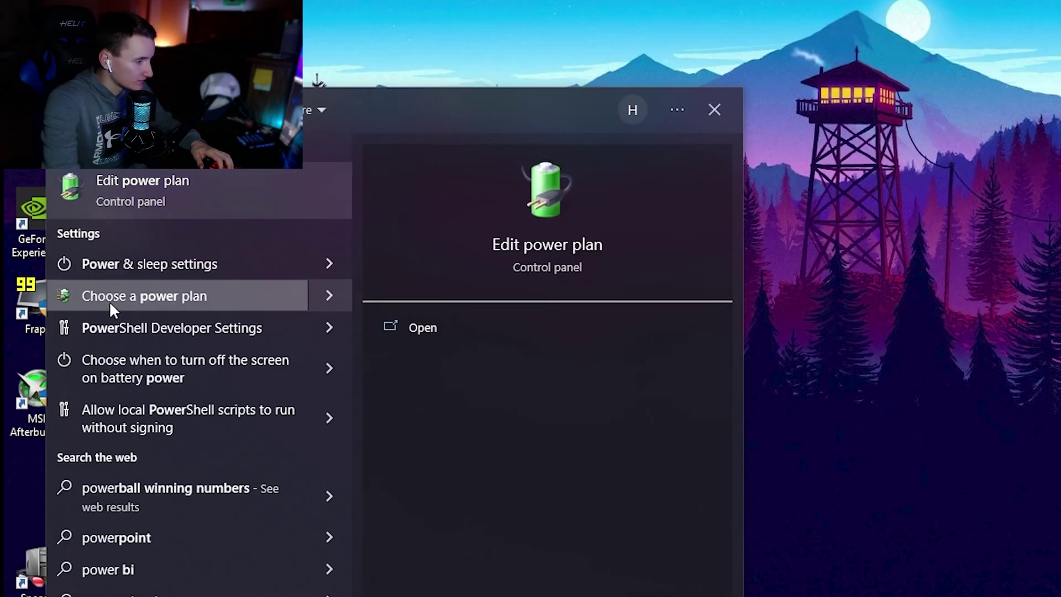
left_click(63, 355)
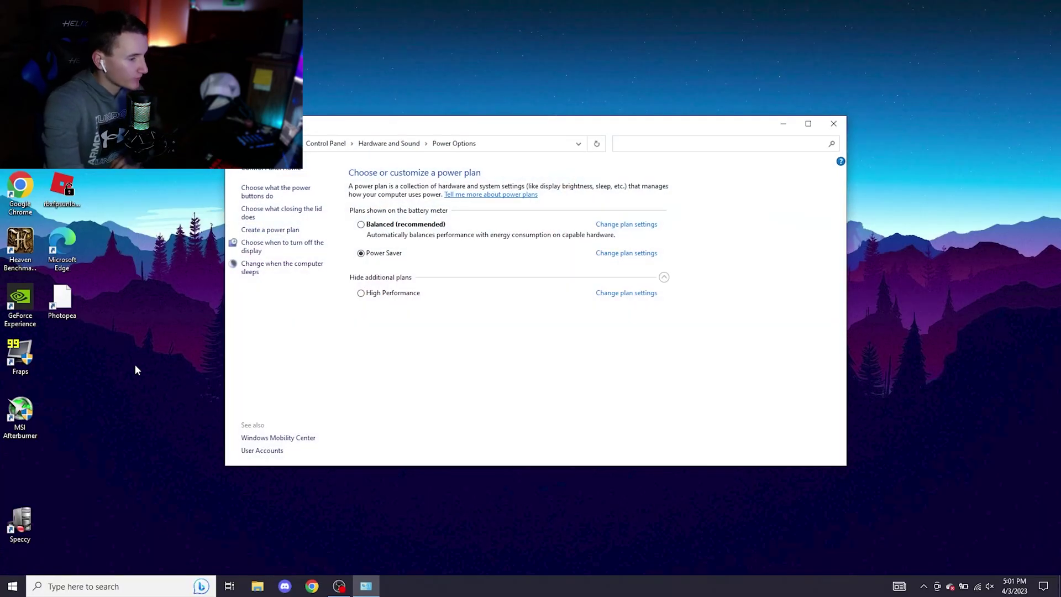
left_click(664, 278)
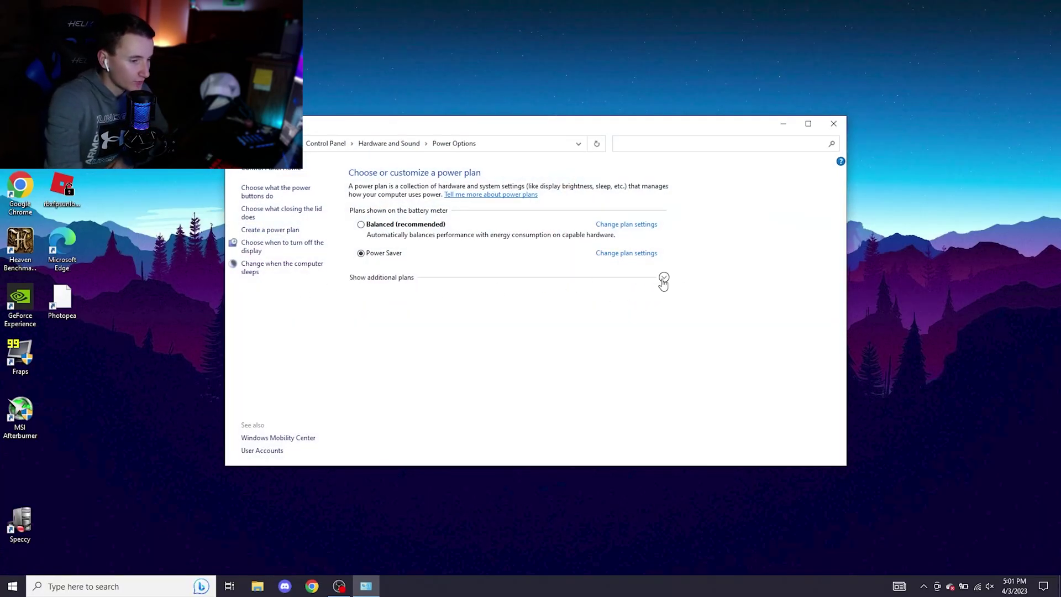
left_click(664, 278)
left_click(362, 293)
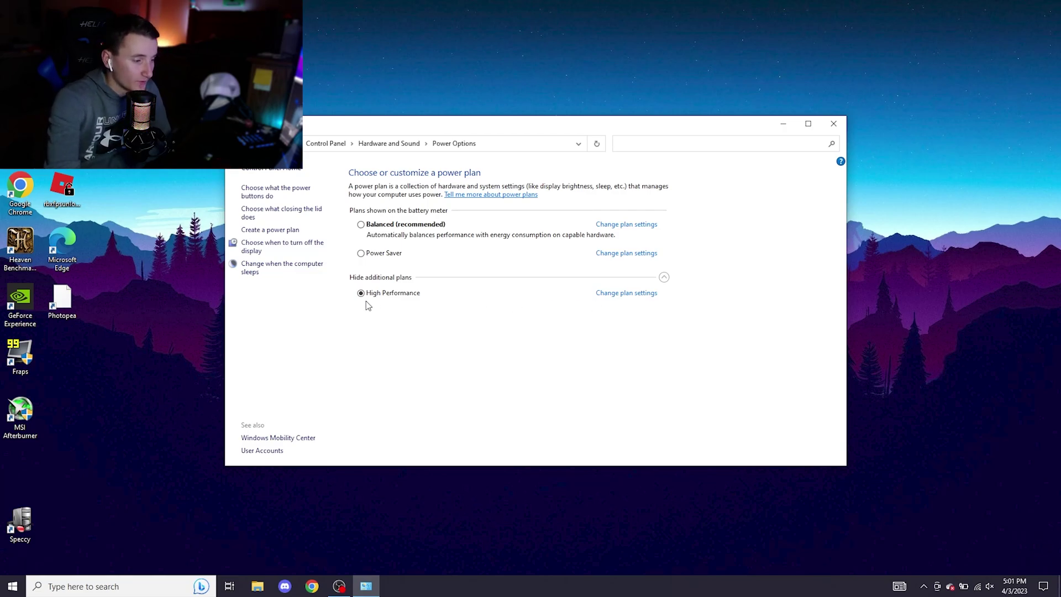
Save High Performance with plugged-in display off after 1 hour and sleep after 3 hours
left_click(619, 298)
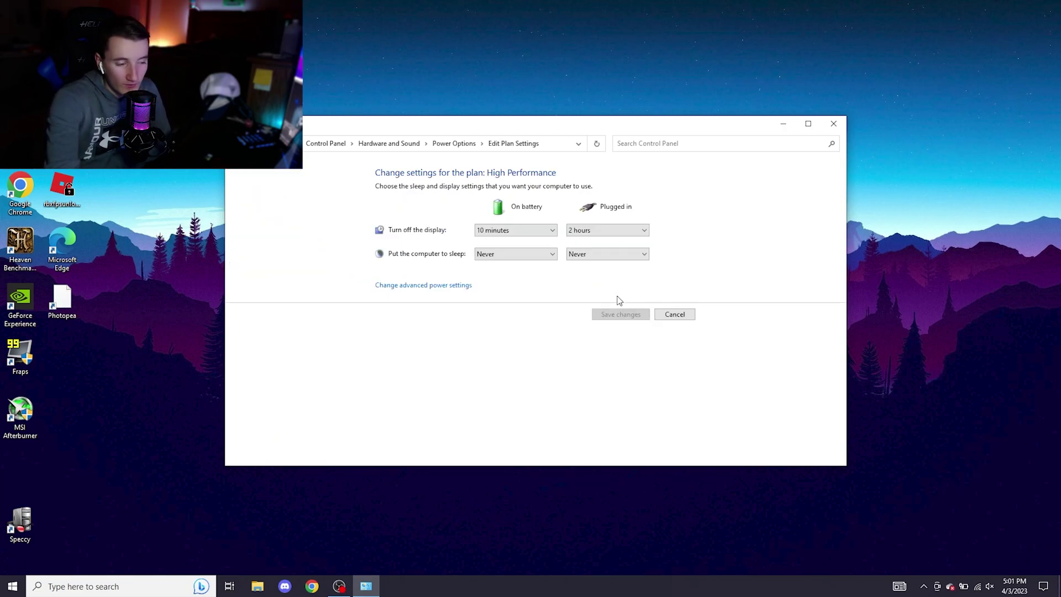
left_click(627, 231)
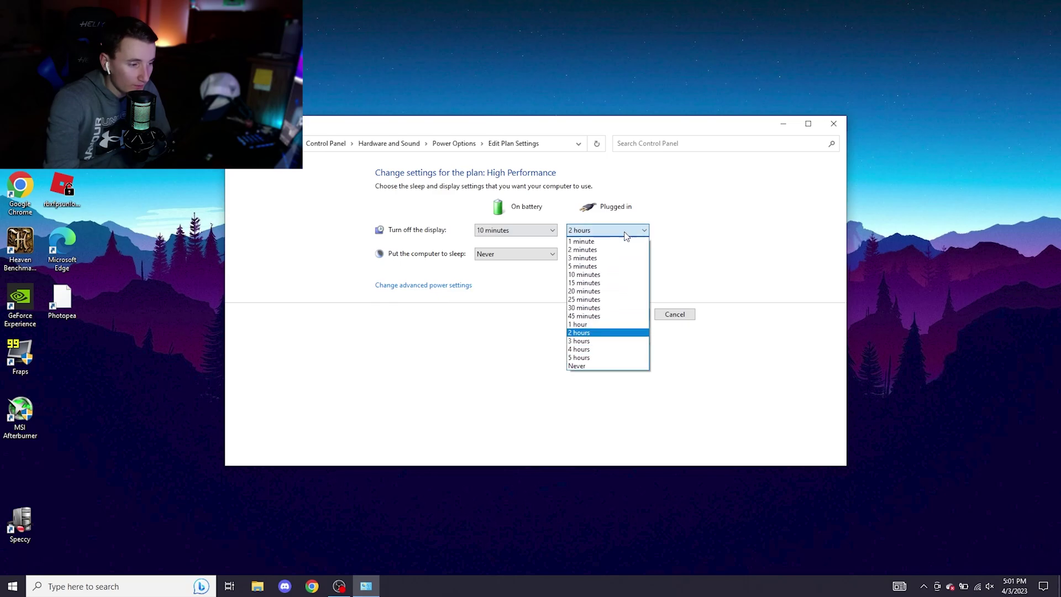
left_click(606, 325)
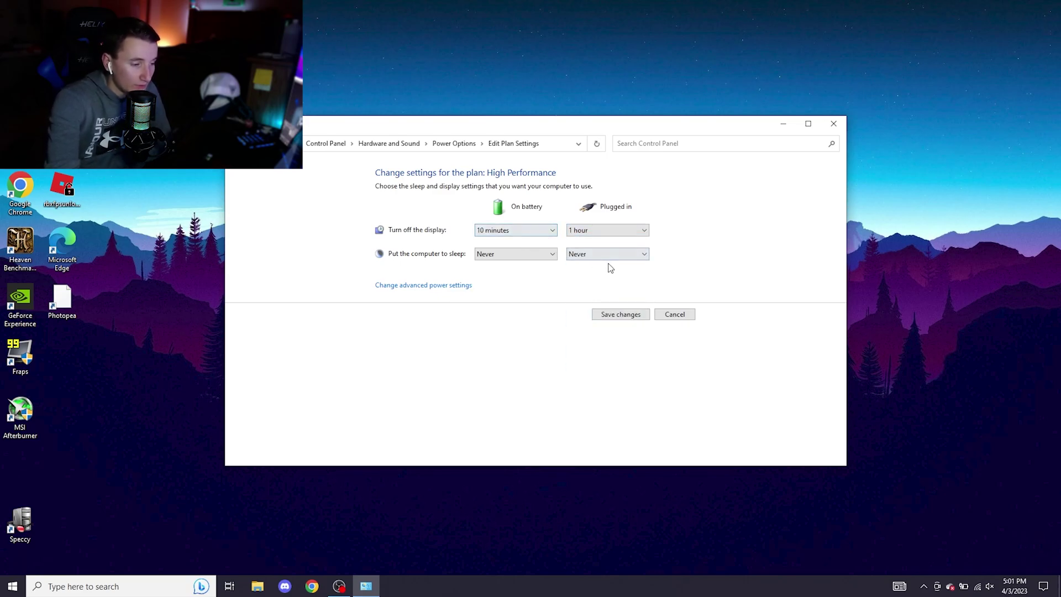
left_click(607, 231)
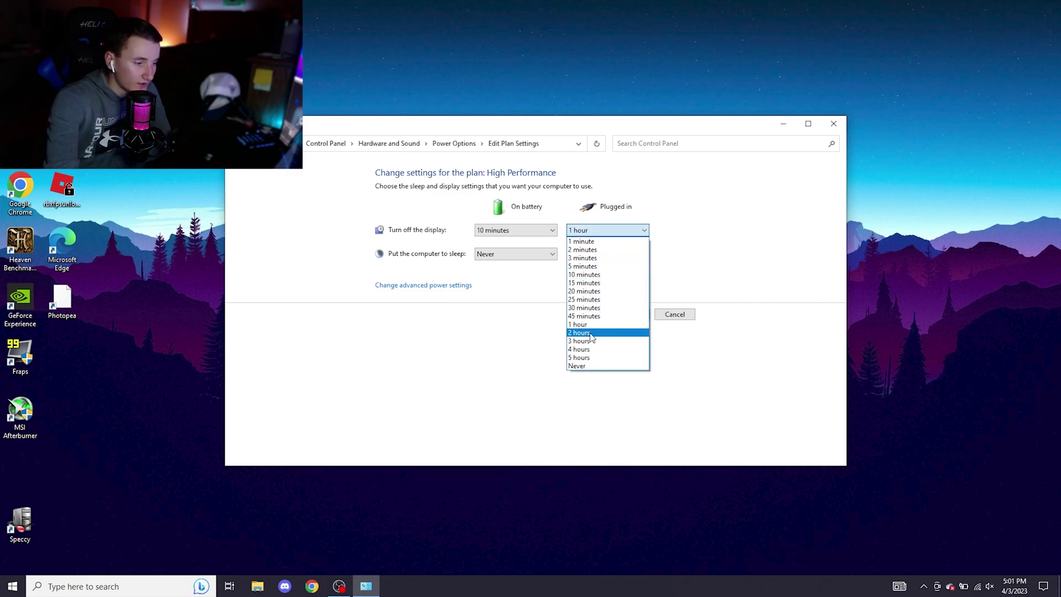
left_click(591, 334)
left_click(608, 230)
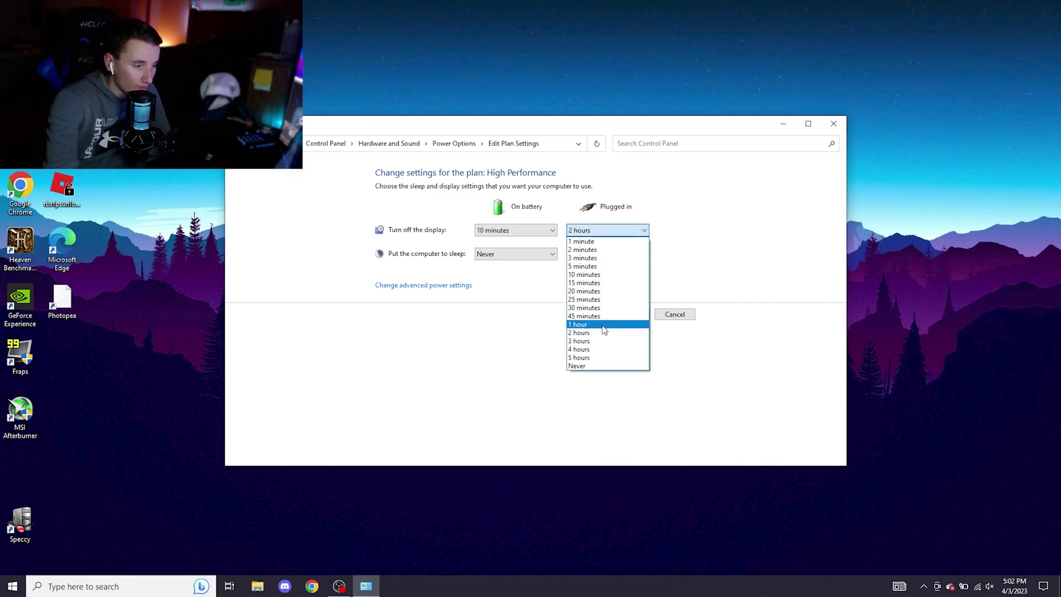
left_click(604, 326)
left_click(613, 255)
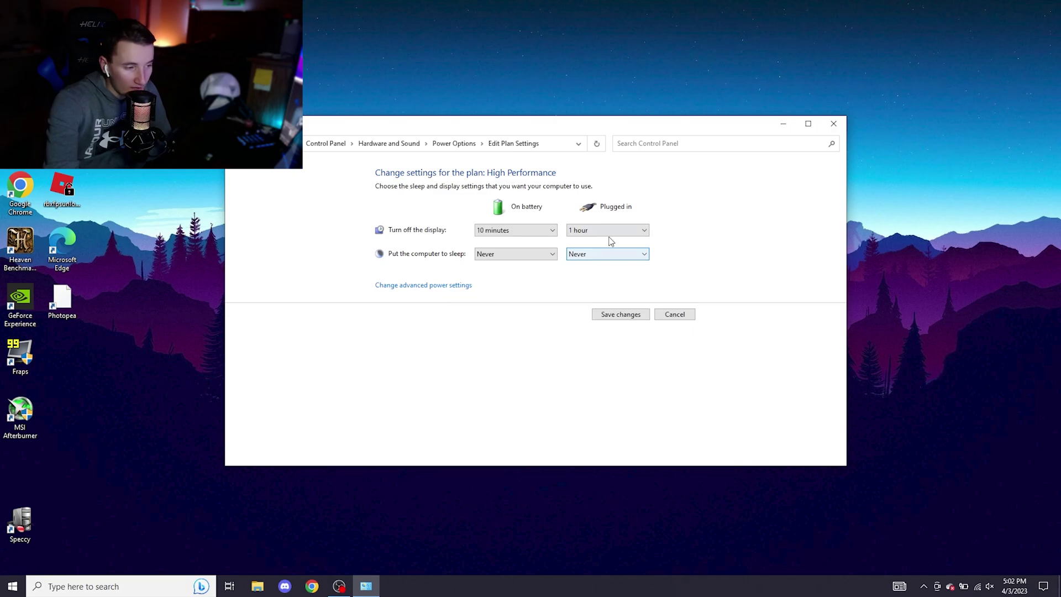
left_click(611, 254)
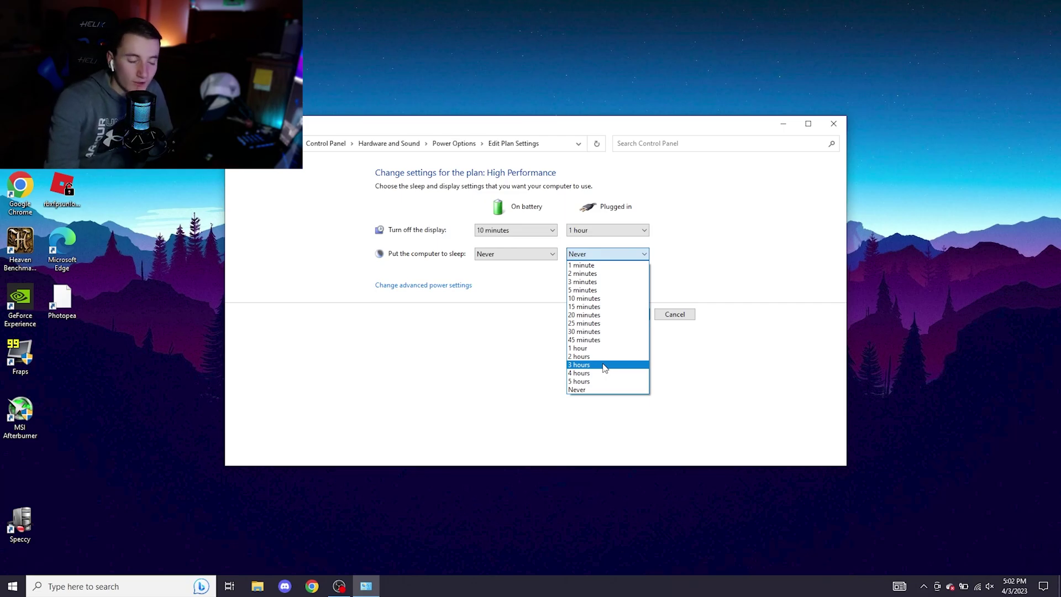
left_click(604, 366)
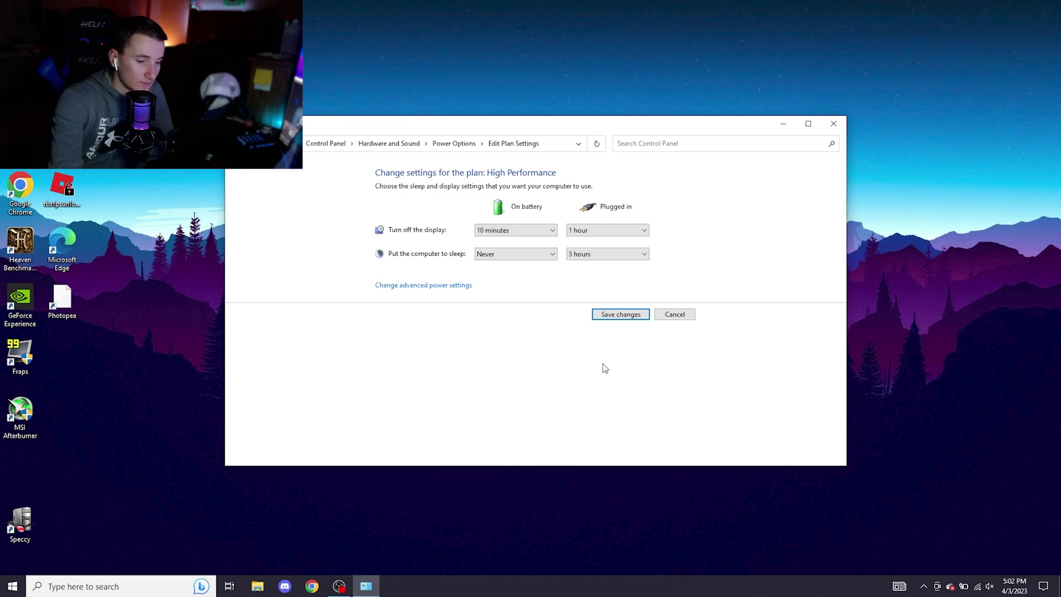
left_click(621, 314)
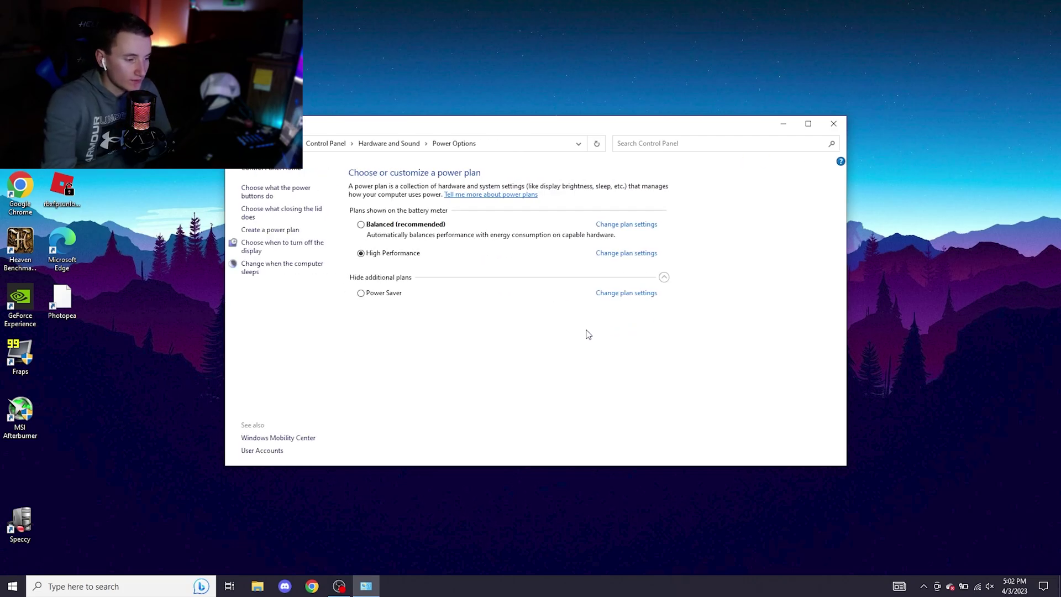
Close the Control Panel Power Options window
left_click(833, 124)
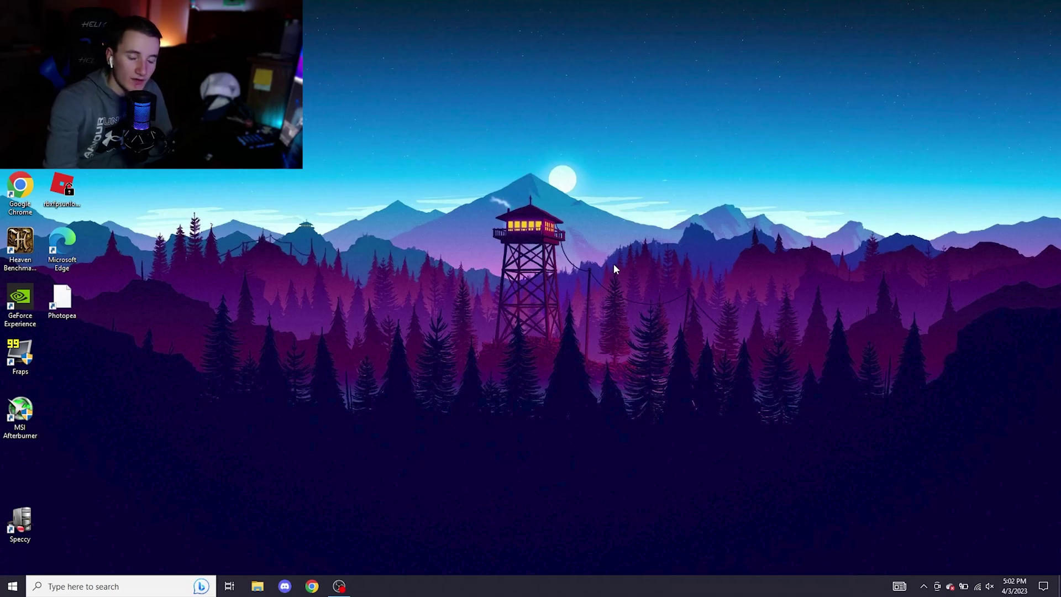